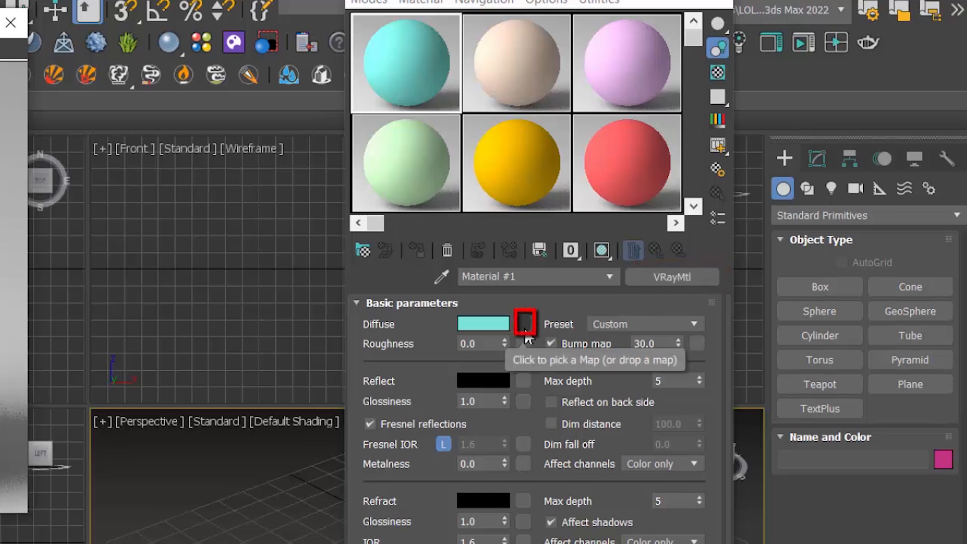
# Step: Assign a Falloff map from the General maps to the Diffuse slot of Material #1
pyautogui.click(524, 334)
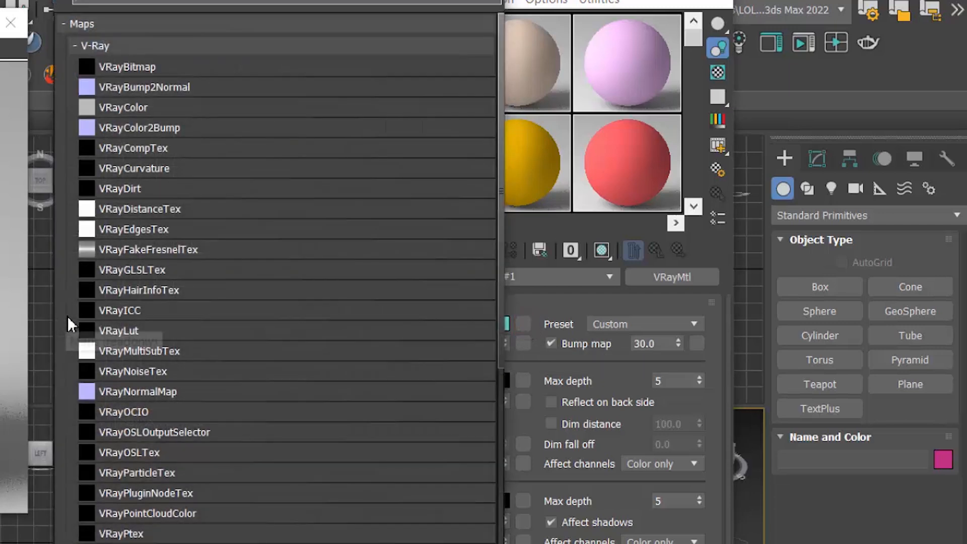
pyautogui.scroll(-10, 216, 201)
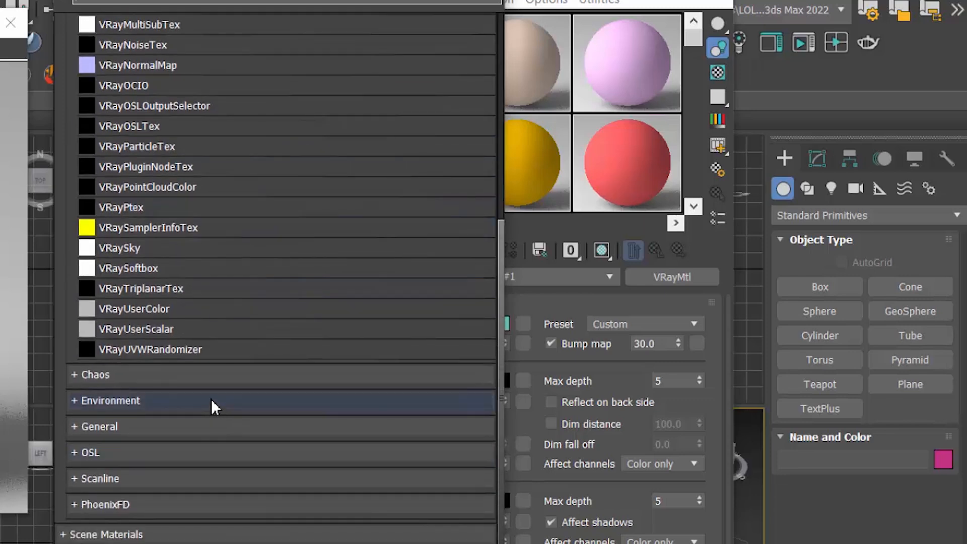
pyautogui.click(177, 428)
pyautogui.scroll(-5, 211, 418)
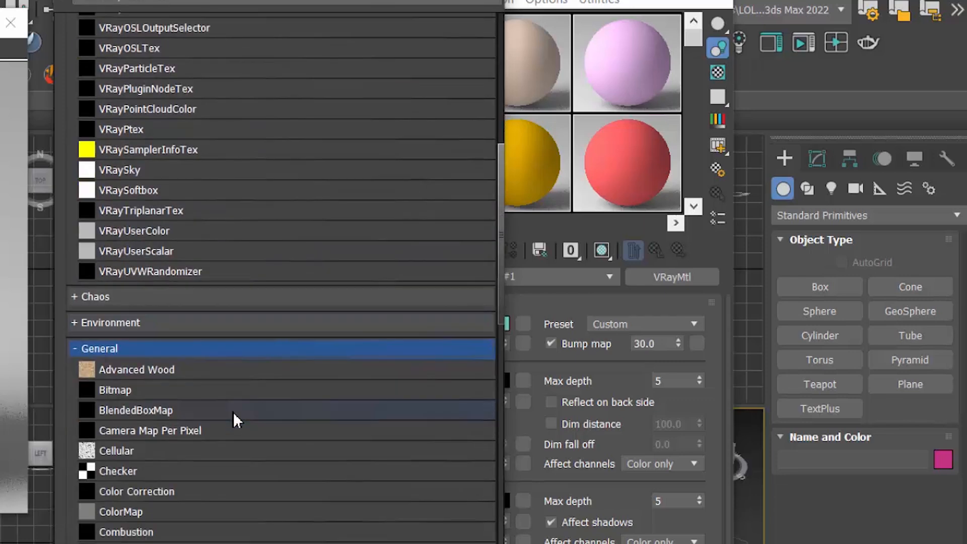
pyautogui.scroll(-3, 238, 411)
pyautogui.click(222, 420)
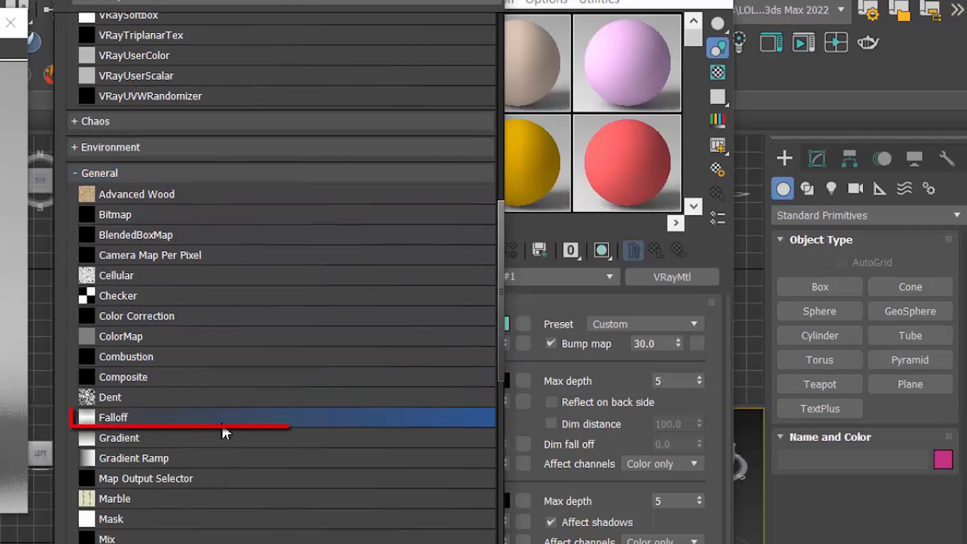
pyautogui.doubleClick(287, 419)
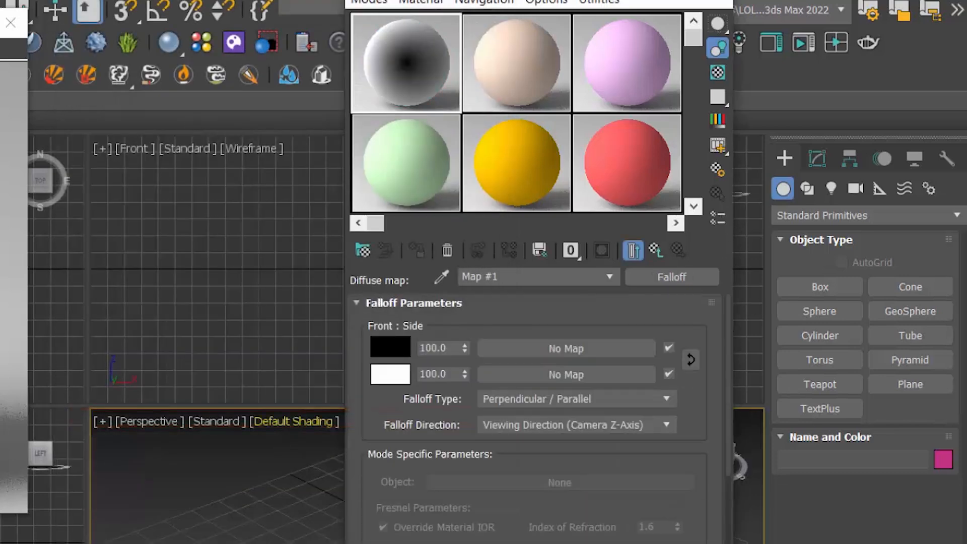
# Step: Swap the falloff's front and side colors, and set the front color to a grey with value 184
pyautogui.moveTo(599, 1); pyautogui.dragTo(607, 0)
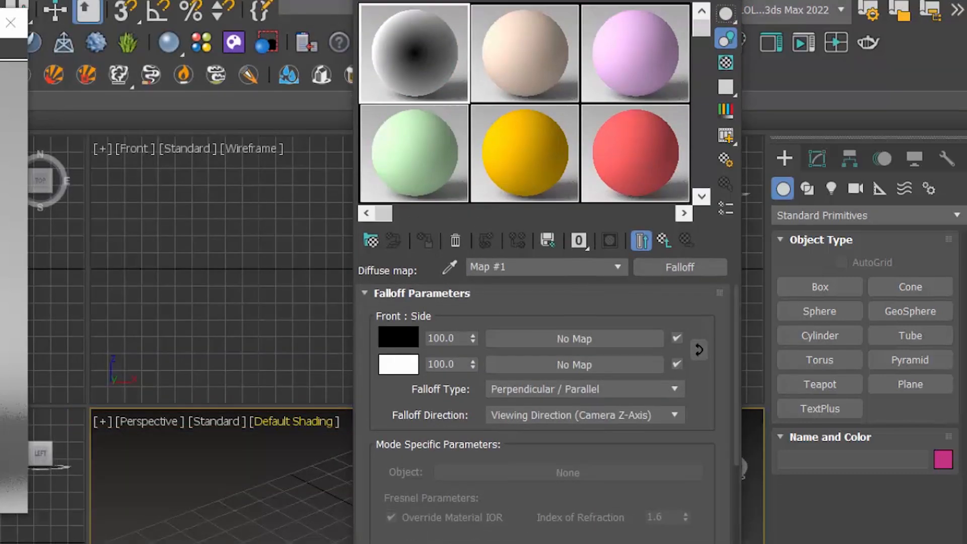
pyautogui.click(703, 355)
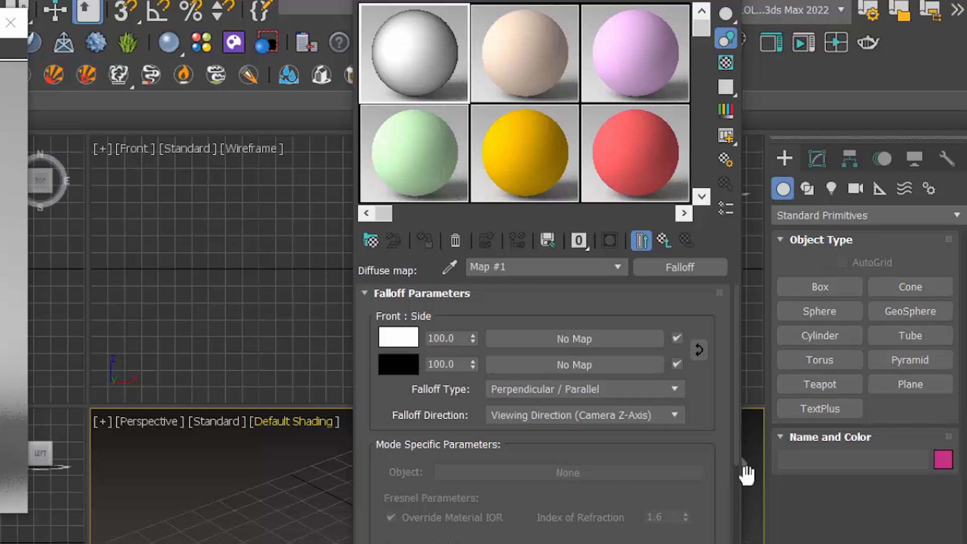
pyautogui.click(409, 343)
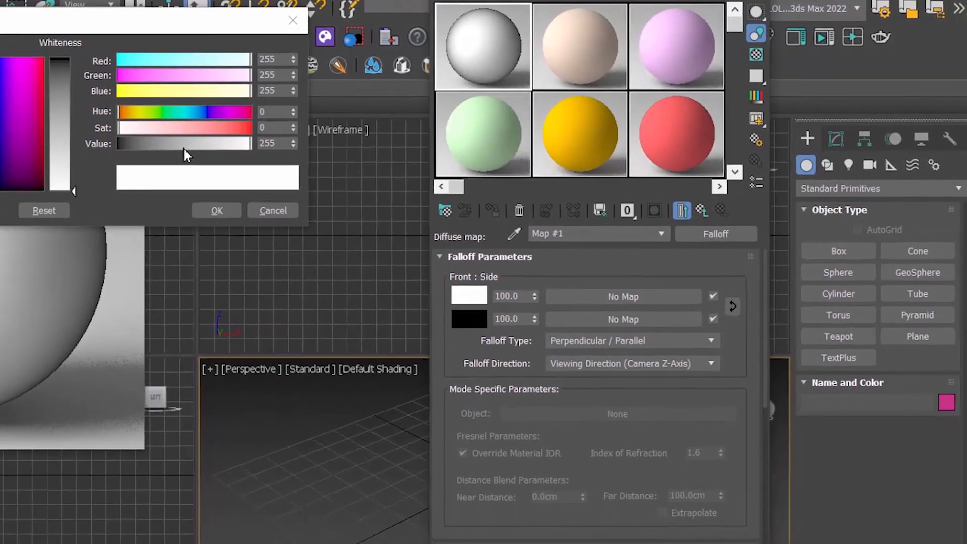
pyautogui.click(183, 147)
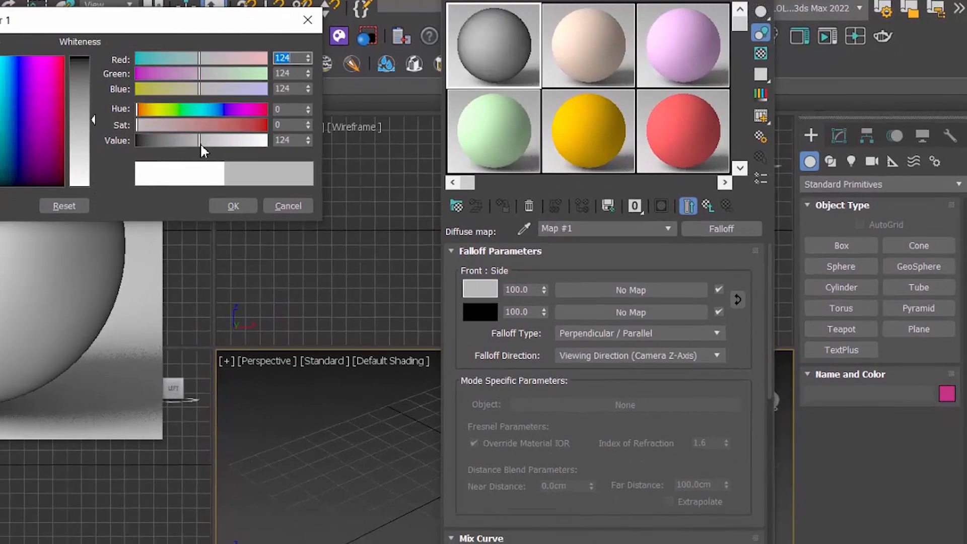
pyautogui.moveTo(201, 145); pyautogui.dragTo(215, 145)
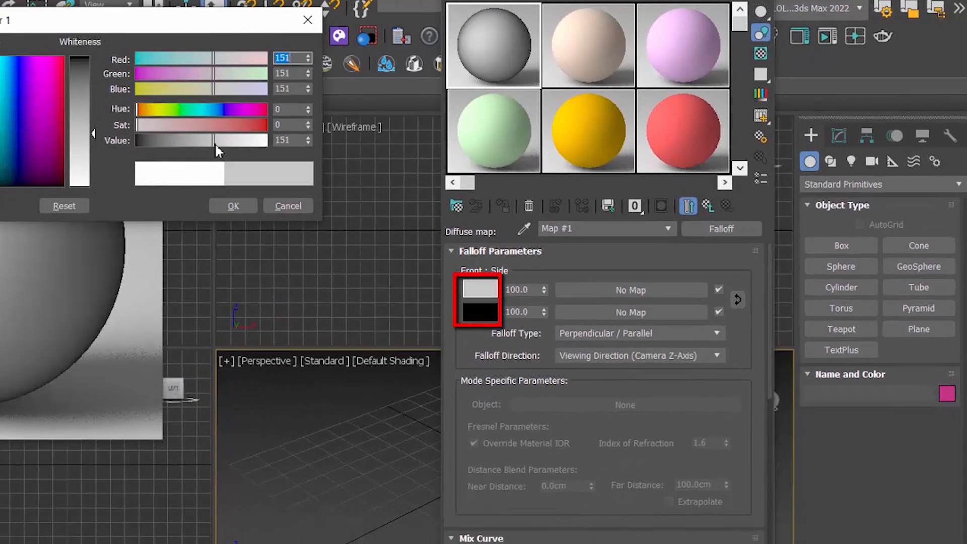
pyautogui.click(219, 141)
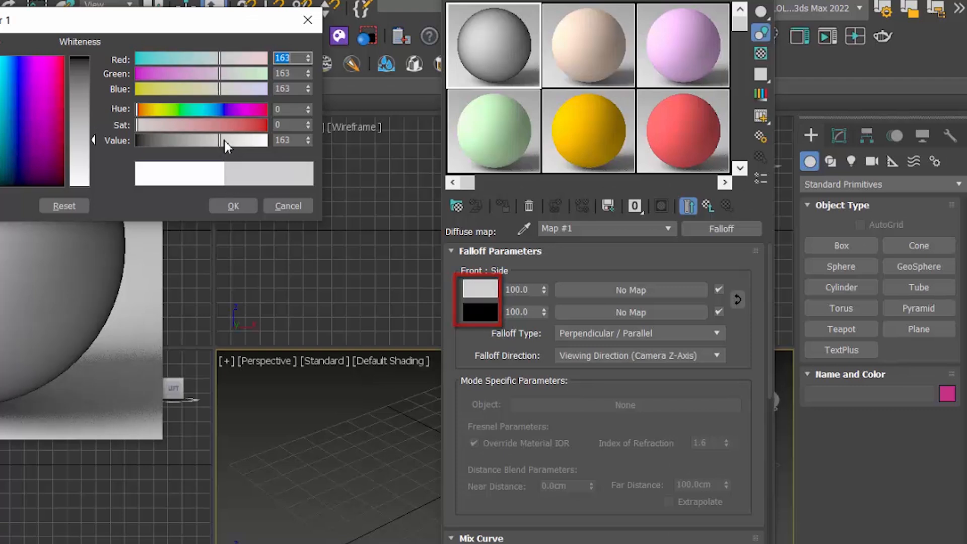
pyautogui.click(230, 143)
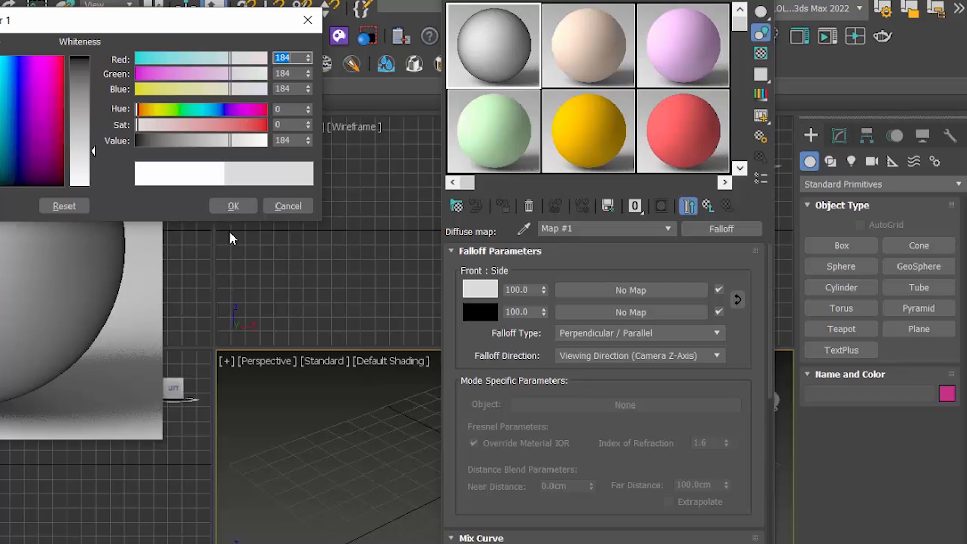
pyautogui.click(233, 206)
# Step: Copy the falloff's front color onto the side color, and darken the side color to value 43
pyautogui.moveTo(493, 294); pyautogui.dragTo(488, 309)
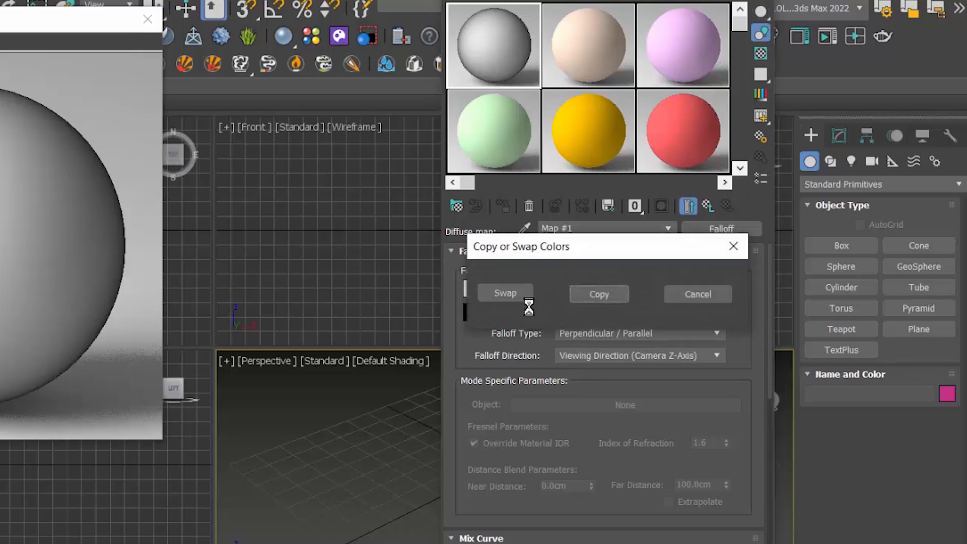
pyautogui.click(594, 297)
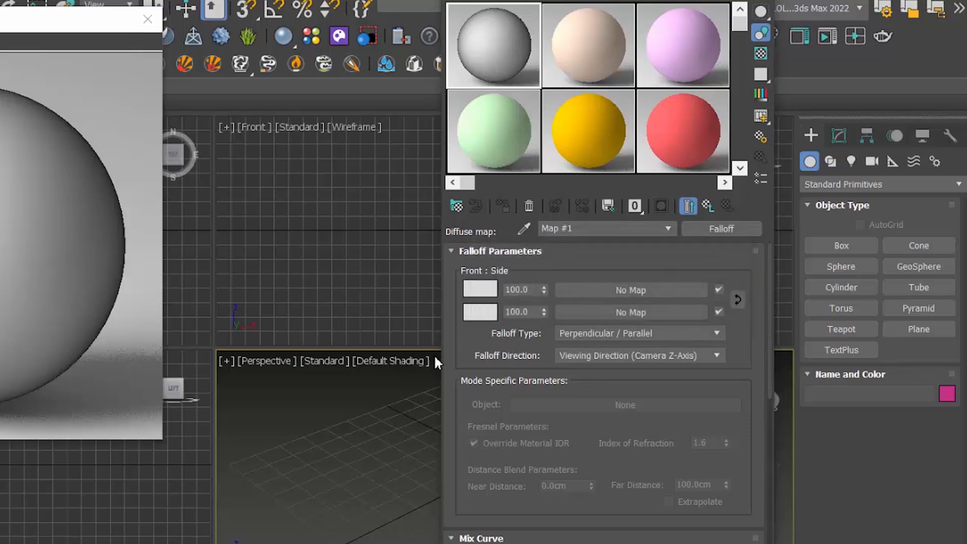
pyautogui.click(484, 316)
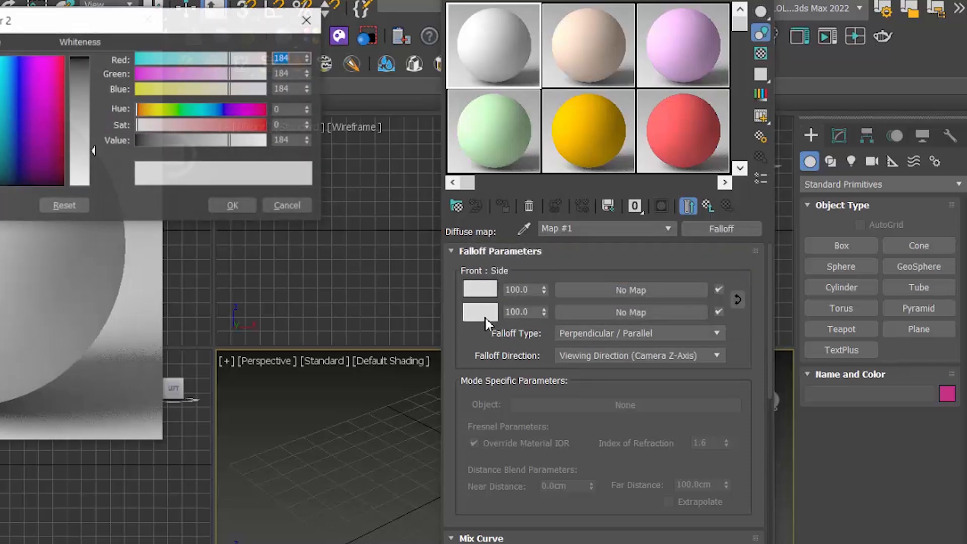
pyautogui.moveTo(138, 32); pyautogui.dragTo(293, 71)
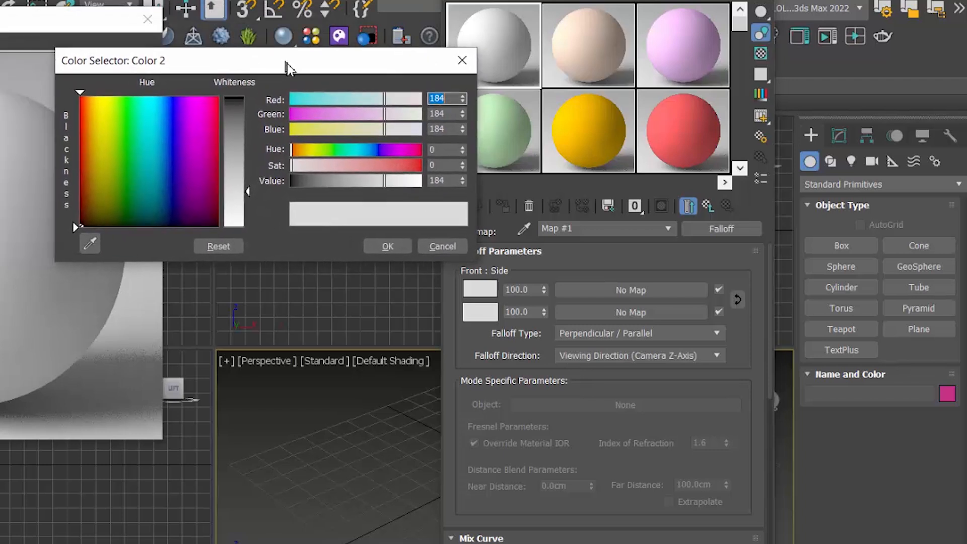
pyautogui.moveTo(248, 197); pyautogui.dragTo(248, 154)
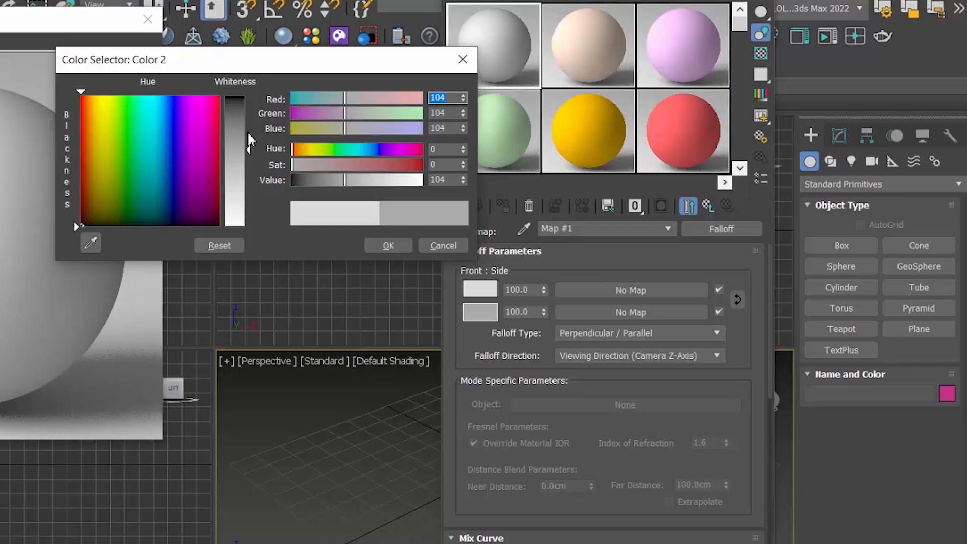
pyautogui.moveTo(249, 136); pyautogui.dragTo(248, 132)
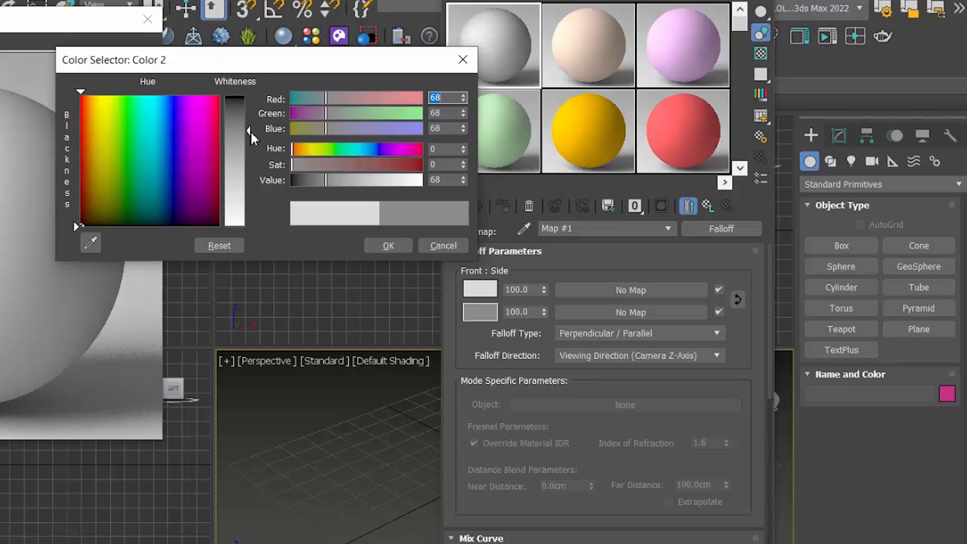
pyautogui.moveTo(249, 126); pyautogui.dragTo(248, 124)
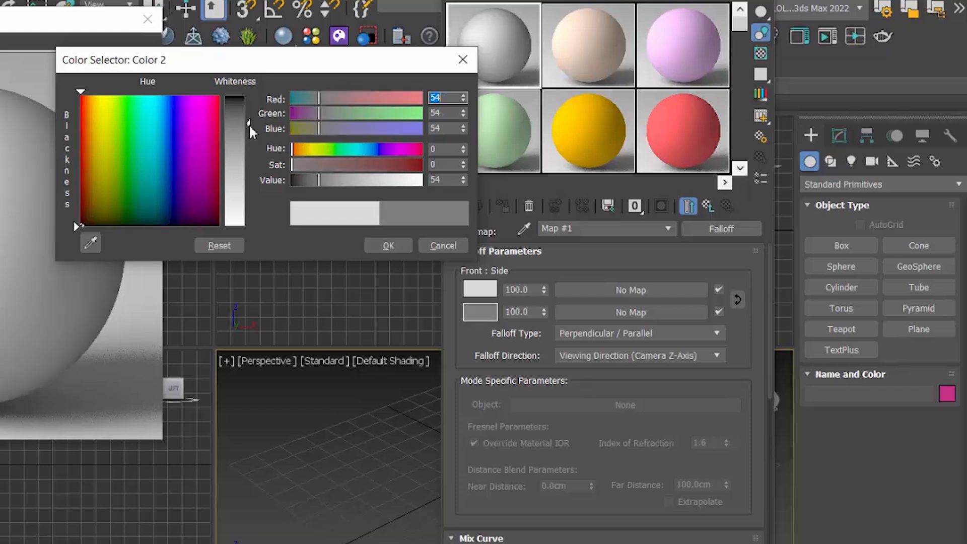
pyautogui.moveTo(249, 123); pyautogui.dragTo(248, 119)
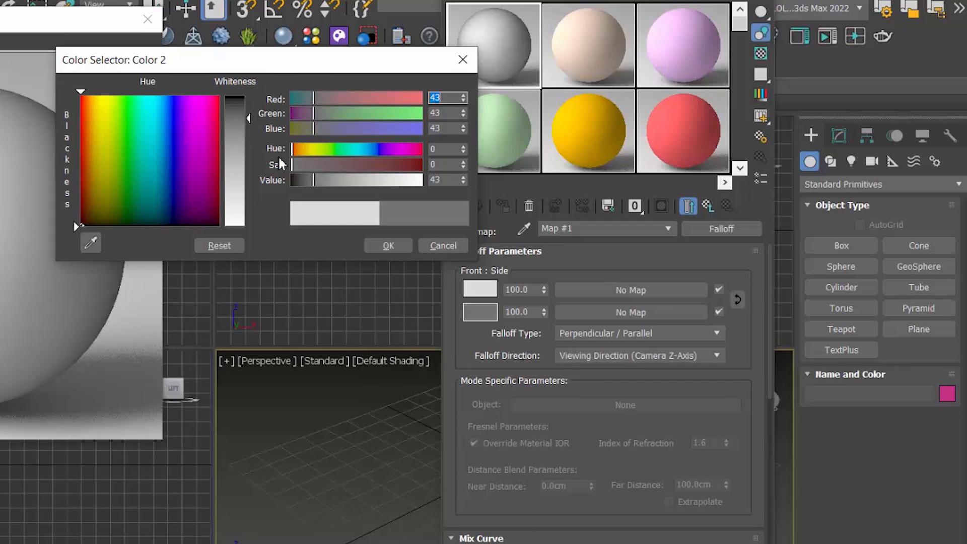
pyautogui.click(382, 247)
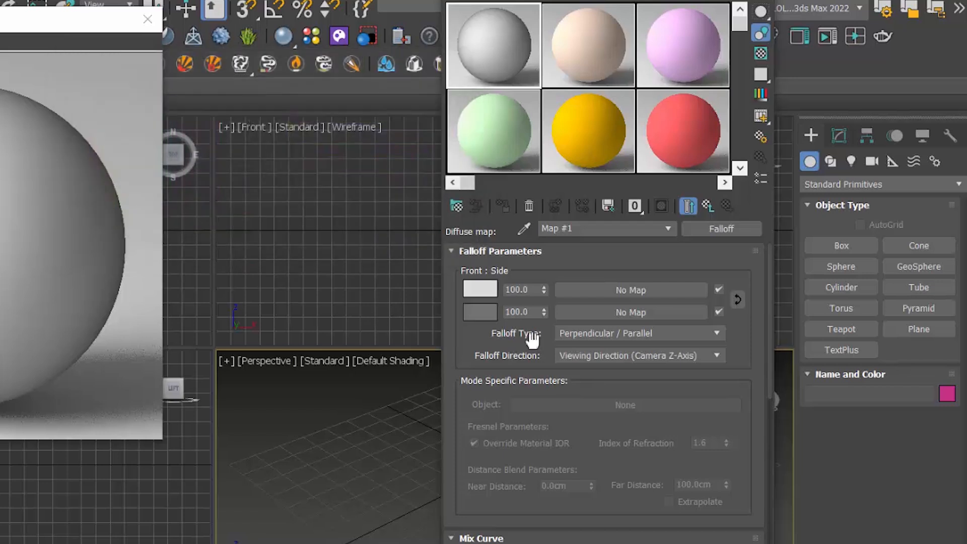
# Step: Darken the falloff's front color to value 156
pyautogui.click(486, 291)
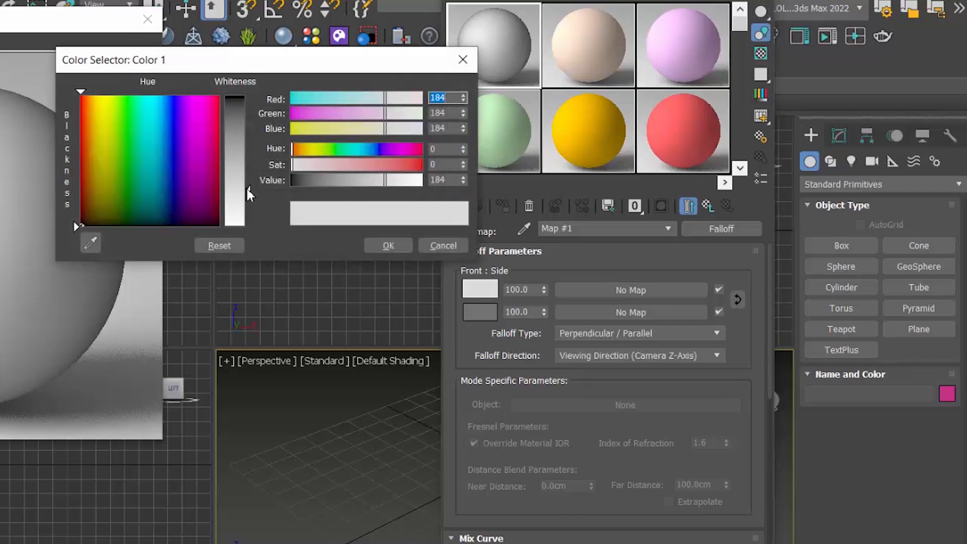
pyautogui.moveTo(248, 186); pyautogui.dragTo(252, 177)
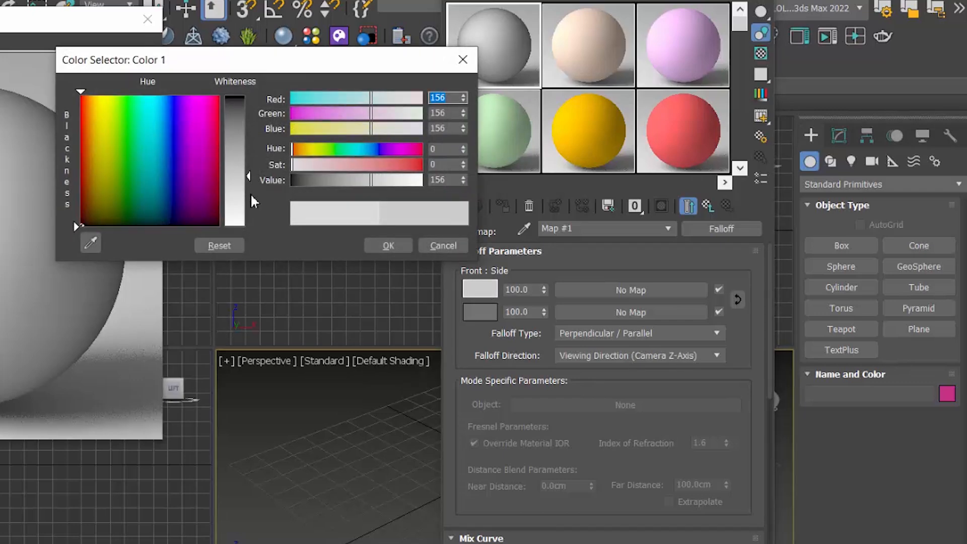
pyautogui.click(374, 246)
# Step: Add three evenly spaced points along the falloff's mix curve between its two end points
pyautogui.moveTo(770, 360); pyautogui.dragTo(762, 438)
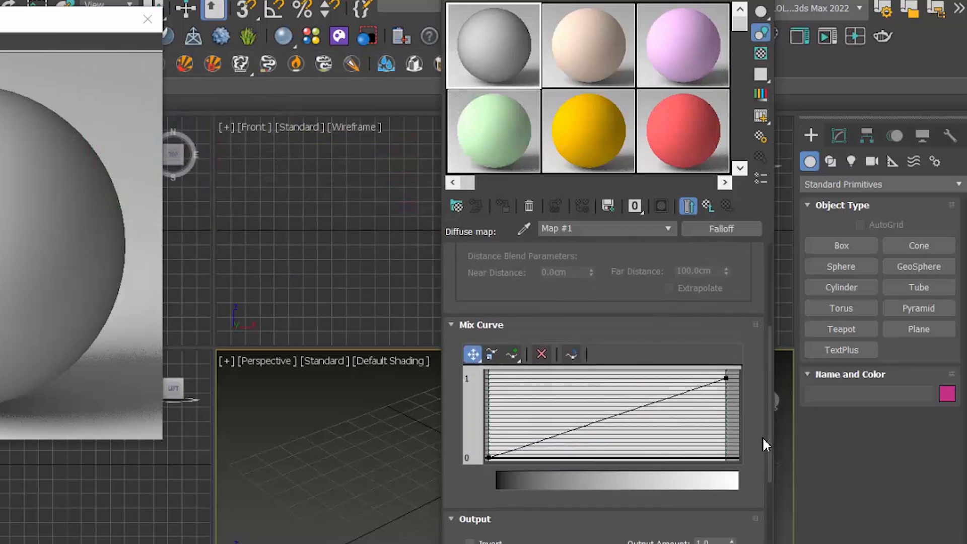
pyautogui.rightClick(725, 379)
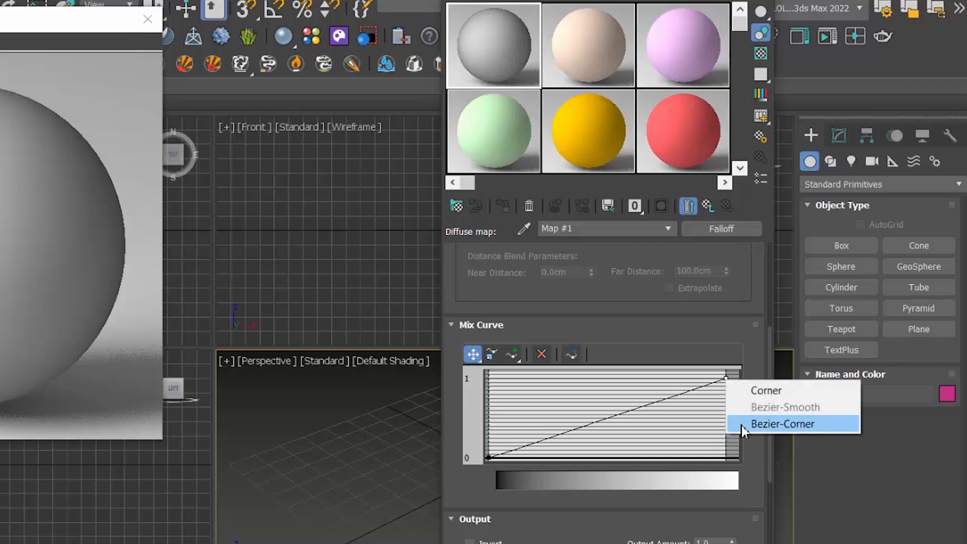
pyautogui.click(694, 350)
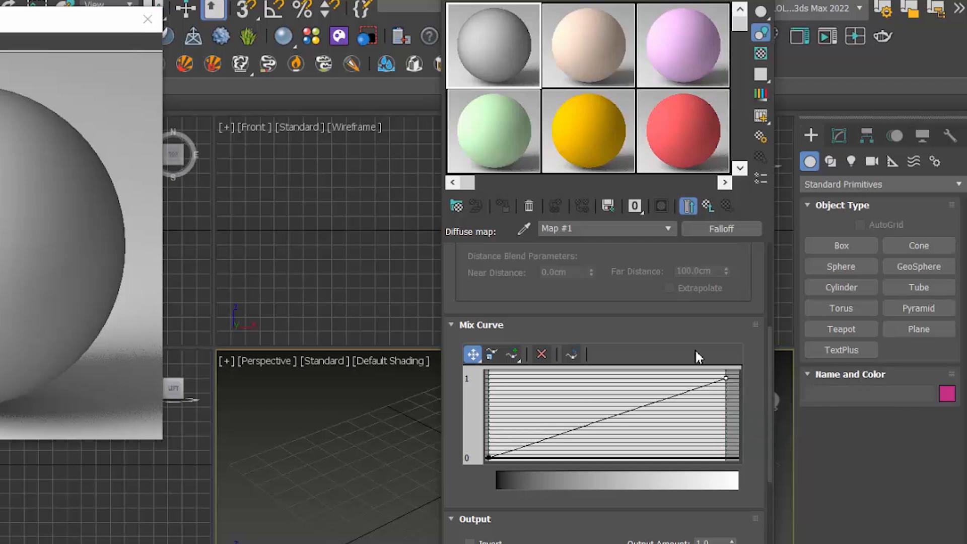
pyautogui.click(513, 354)
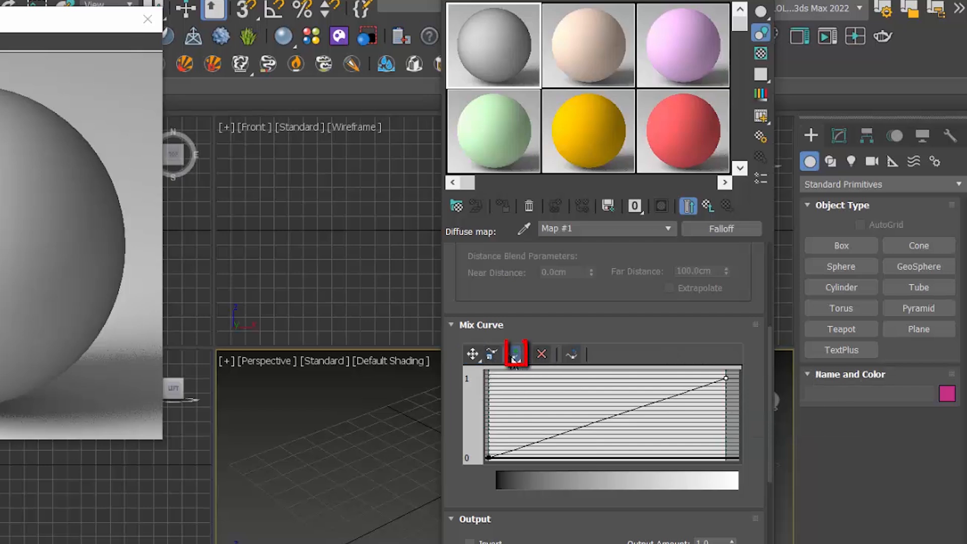
pyautogui.click(553, 434)
pyautogui.click(605, 418)
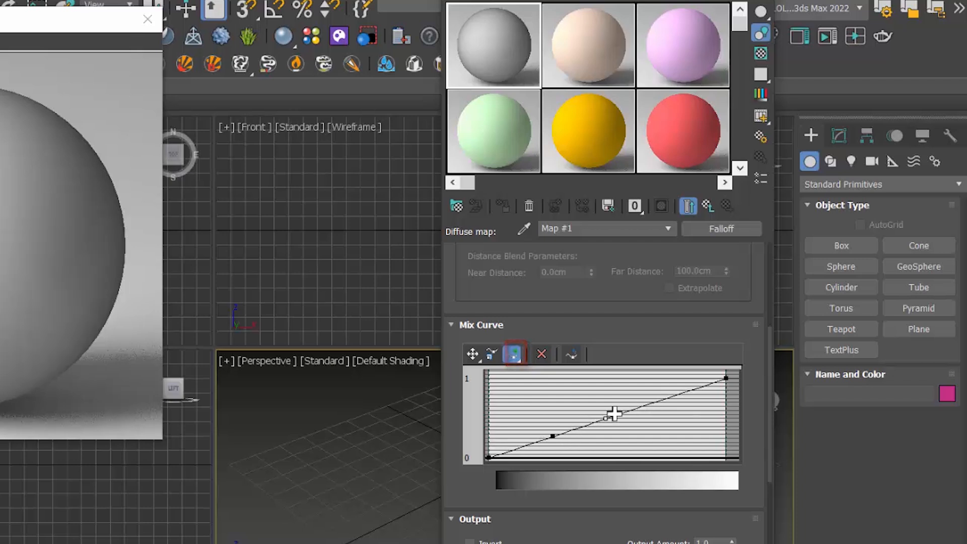
pyautogui.click(657, 400)
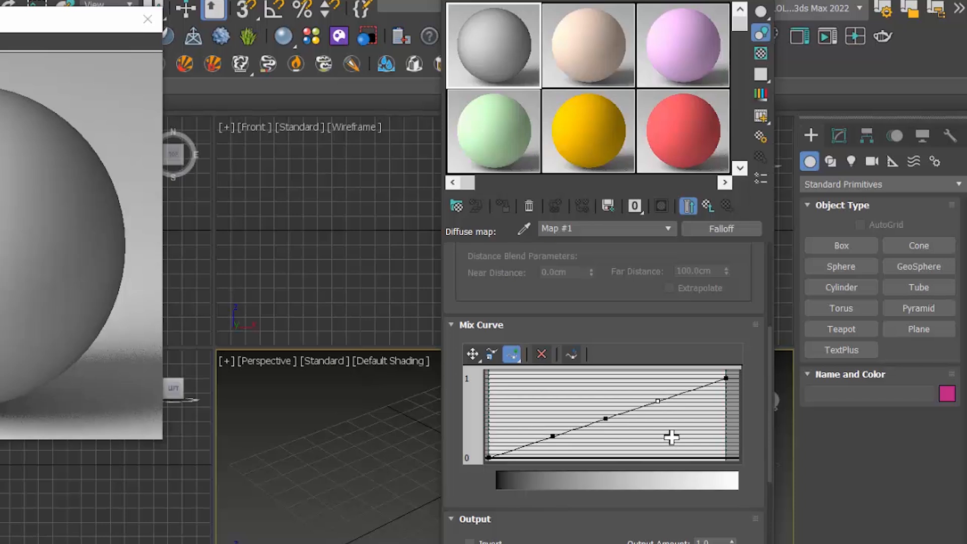
# Step: Shape the mix curve into a V by lowering the middle point near 0 and raising the start and other inner points near 1
pyautogui.click(472, 356)
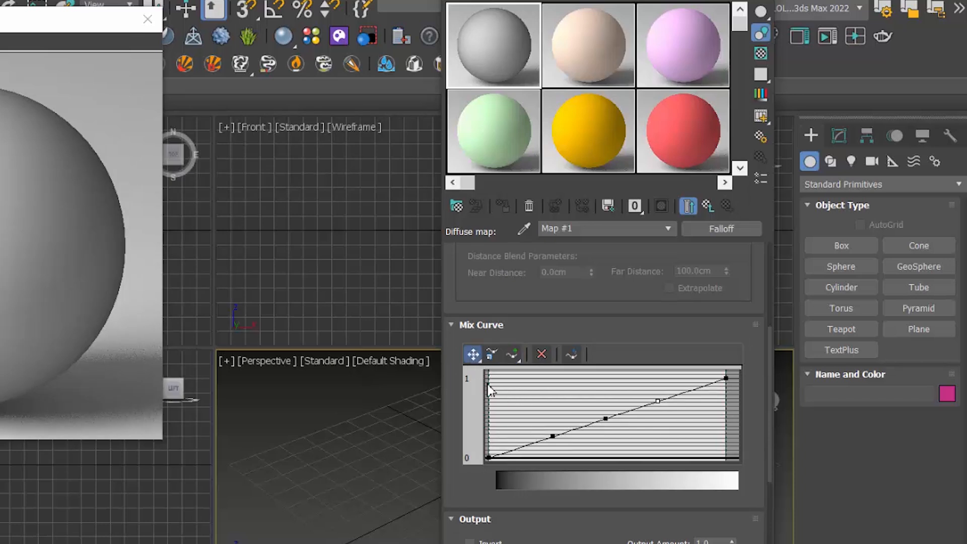
pyautogui.moveTo(606, 418); pyautogui.dragTo(609, 443)
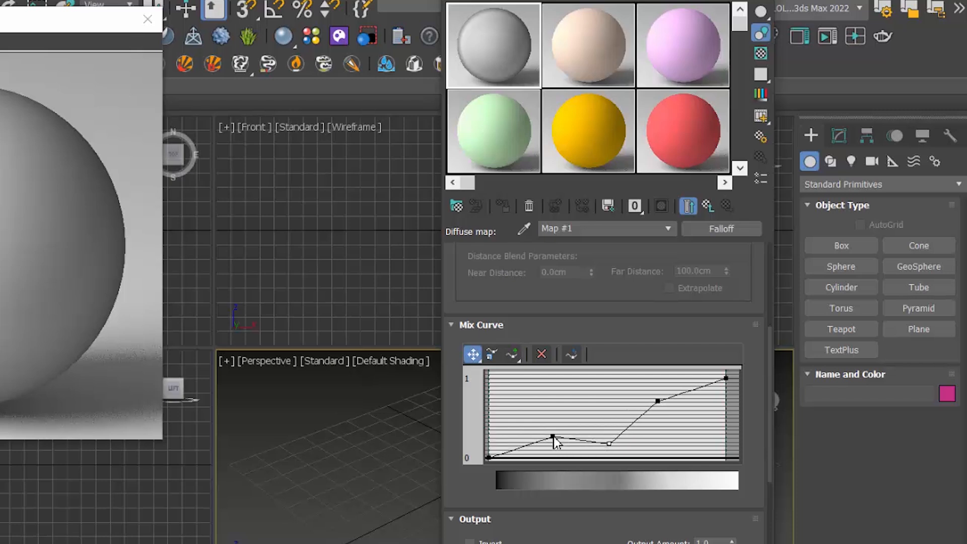
pyautogui.click(552, 436)
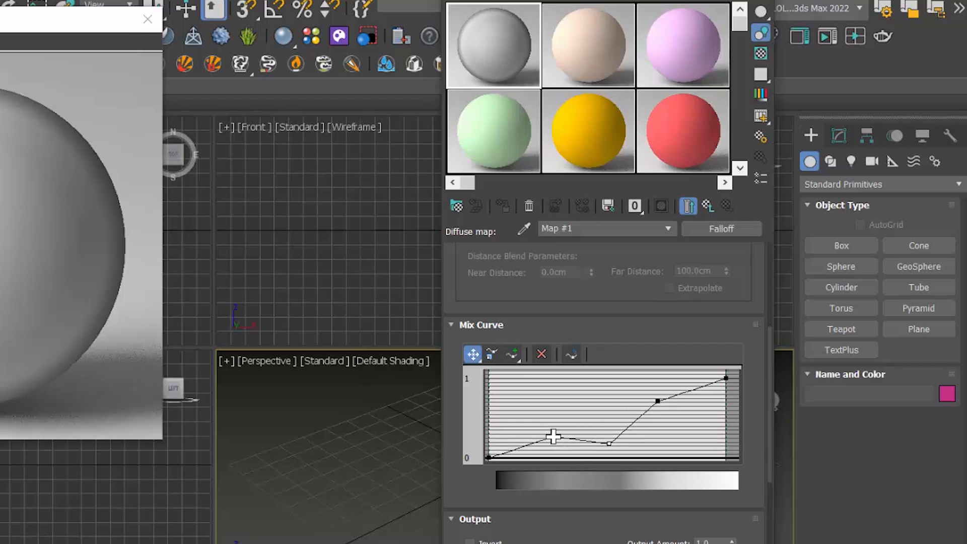
pyautogui.moveTo(552, 436); pyautogui.dragTo(559, 385)
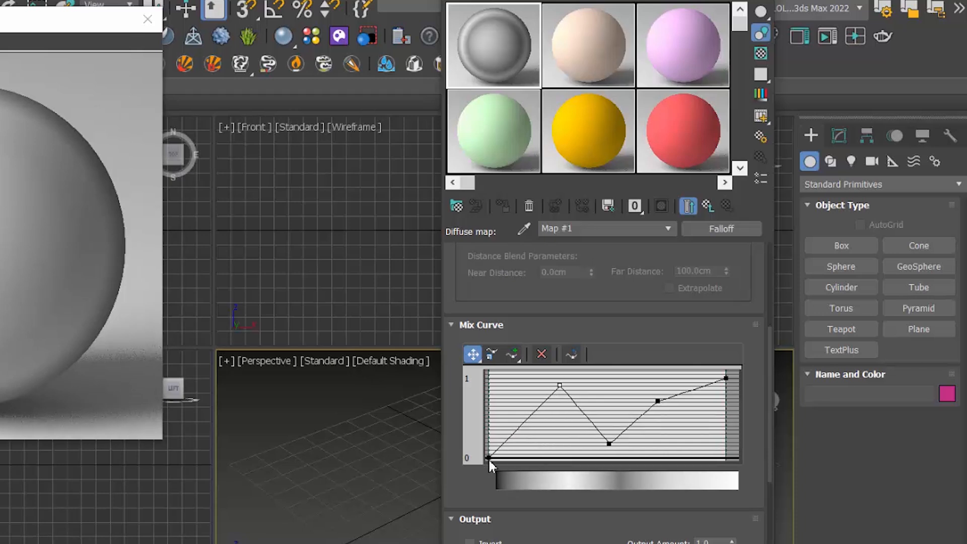
pyautogui.moveTo(487, 458); pyautogui.dragTo(489, 385)
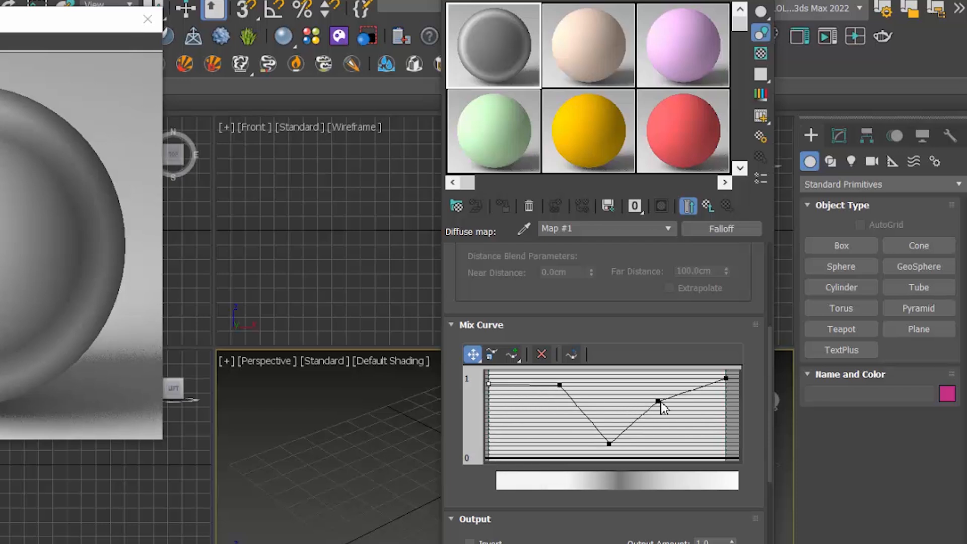
pyautogui.moveTo(661, 401); pyautogui.dragTo(653, 378)
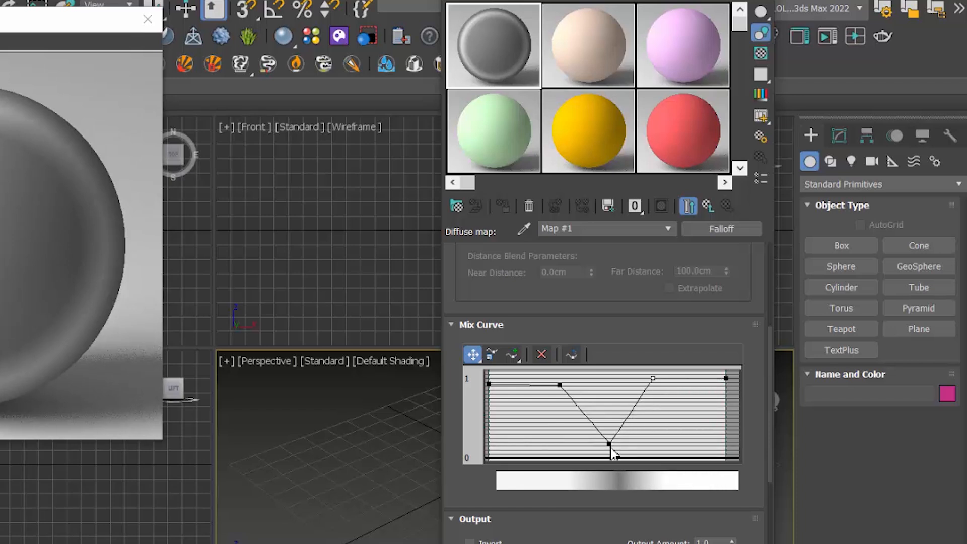
pyautogui.moveTo(609, 443); pyautogui.dragTo(612, 452)
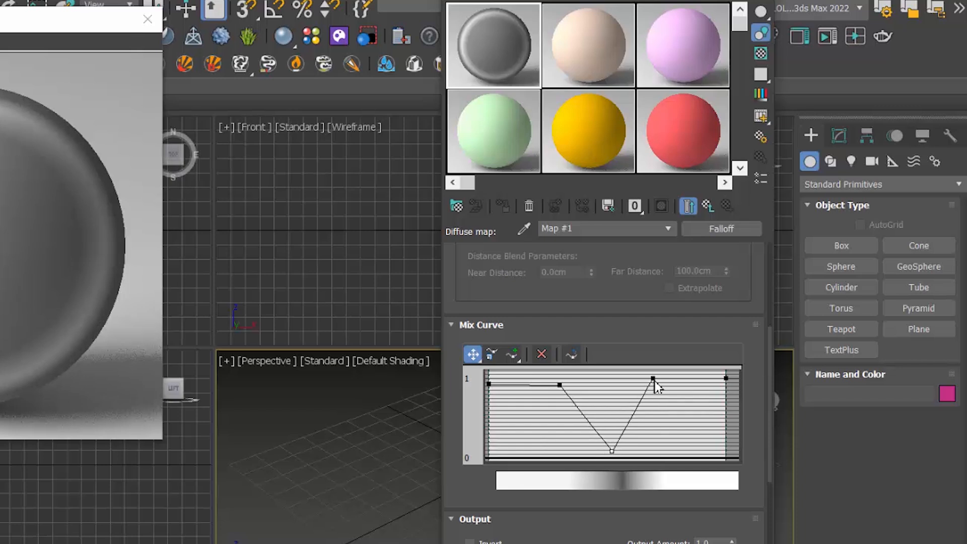
# Step: Convert the mix curve's fourth and middle points to Bezier-Smooth, and lengthen the middle point's tangent handles horizontally
pyautogui.rightClick(655, 381)
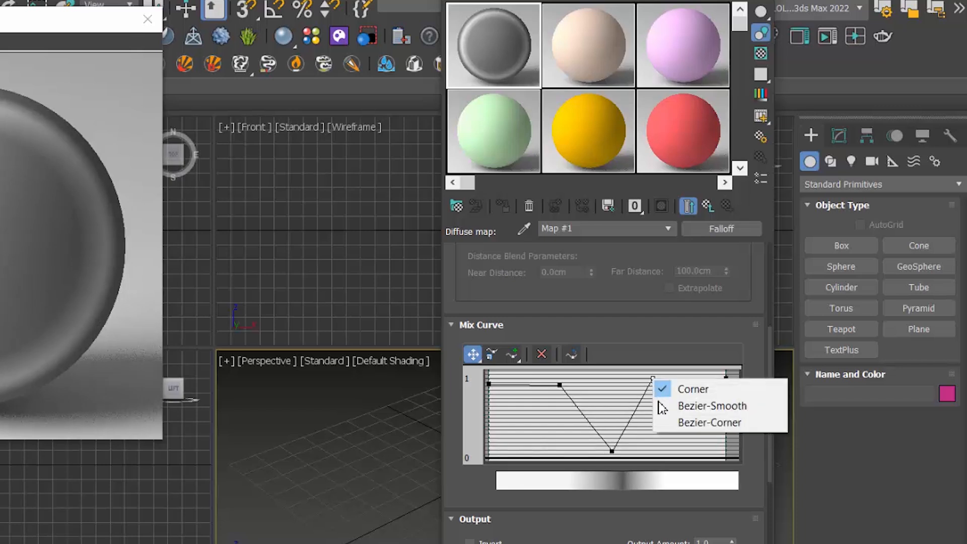
pyautogui.click(684, 412)
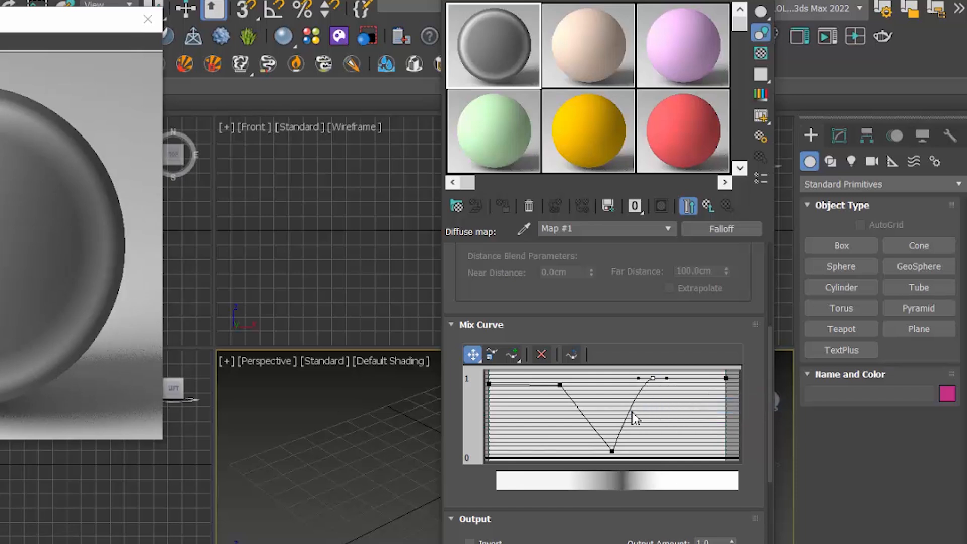
pyautogui.rightClick(613, 451)
pyautogui.click(639, 477)
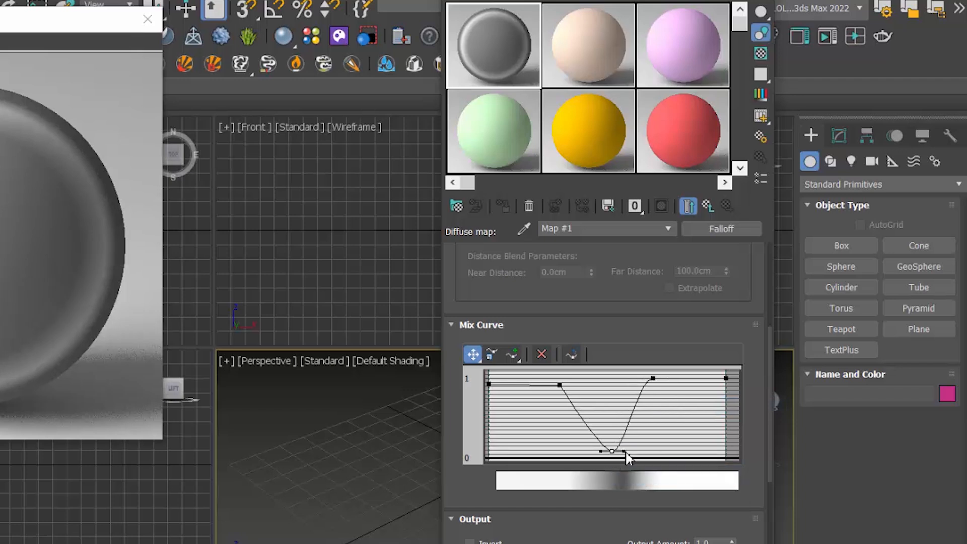
pyautogui.moveTo(623, 450); pyautogui.dragTo(630, 452)
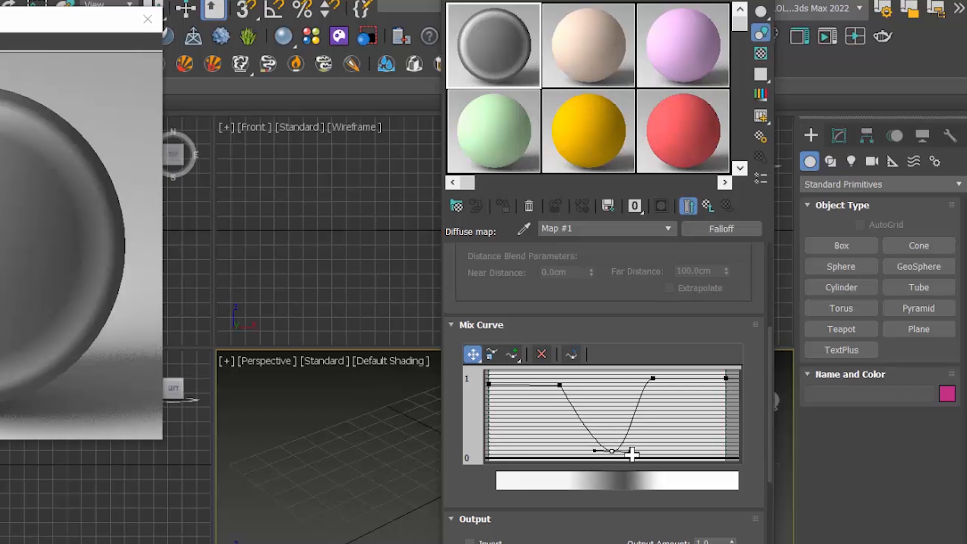
# Step: Convert the mix curve's second point to Bezier-Smooth and tilt its outgoing tangent handle slightly downward
pyautogui.click(558, 385)
pyautogui.rightClick(559, 385)
pyautogui.click(588, 412)
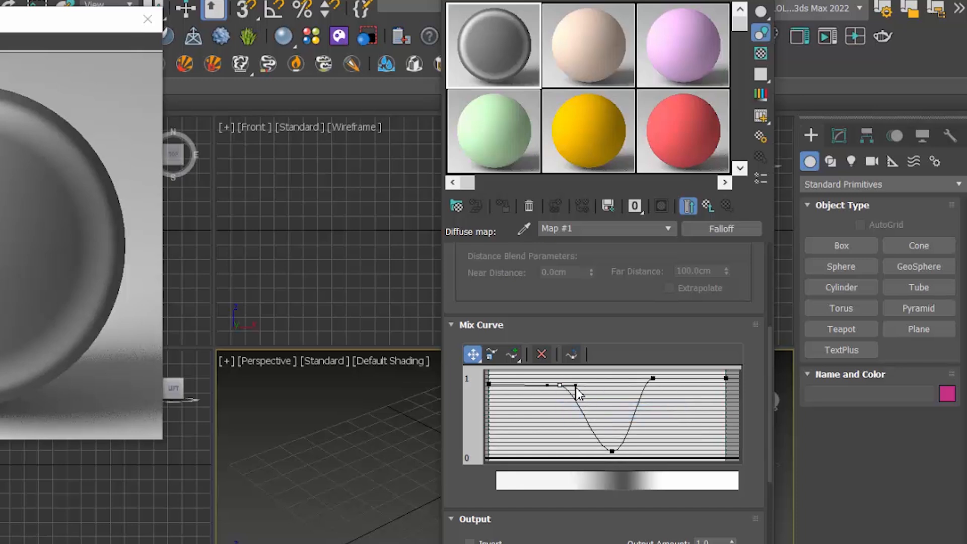
pyautogui.moveTo(576, 386); pyautogui.dragTo(577, 392)
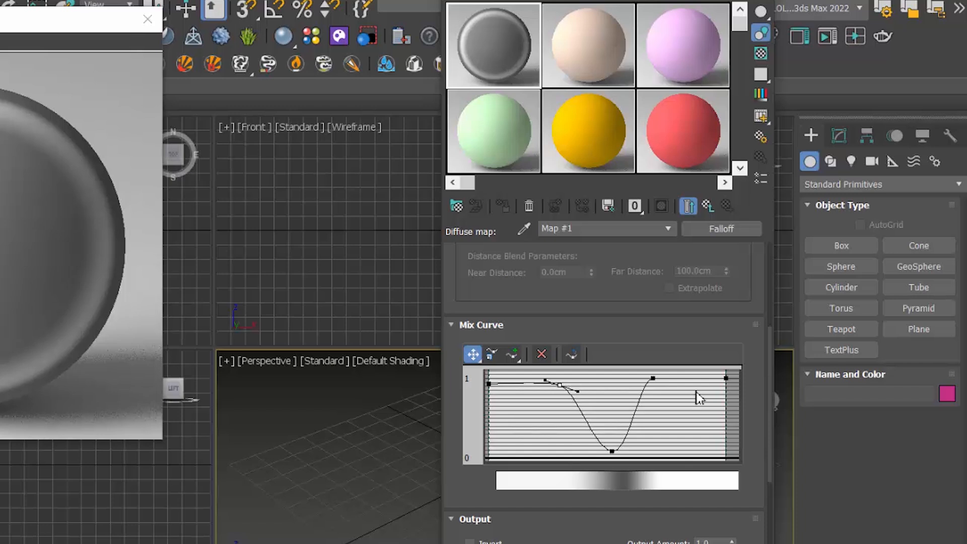
# Step: Refine the curve's valley by bending the fourth point's tangent downward, nudging the middle point up and right, and nearly levelling its handles
pyautogui.click(652, 377)
pyautogui.moveTo(639, 377); pyautogui.dragTo(639, 386)
pyautogui.moveTo(611, 453); pyautogui.dragTo(615, 450)
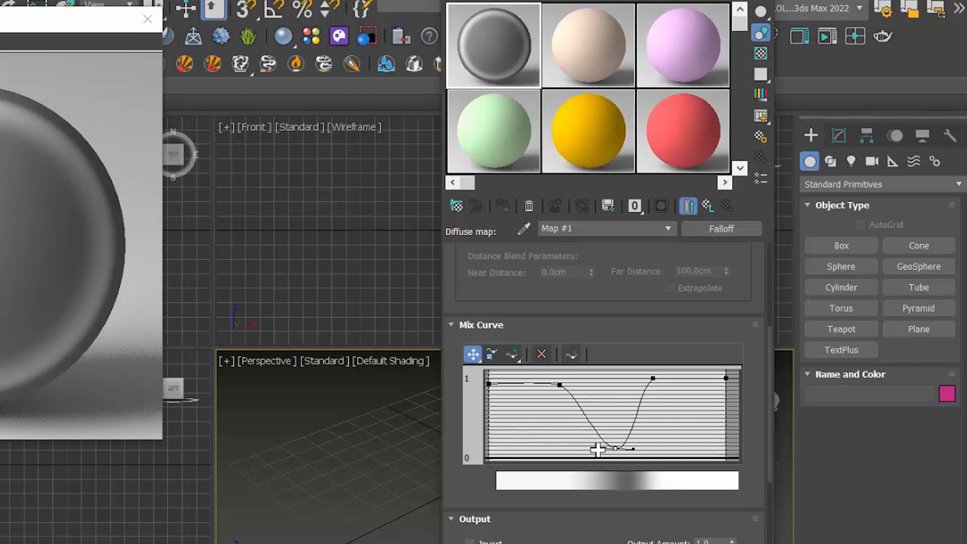
pyautogui.moveTo(596, 448); pyautogui.dragTo(598, 453)
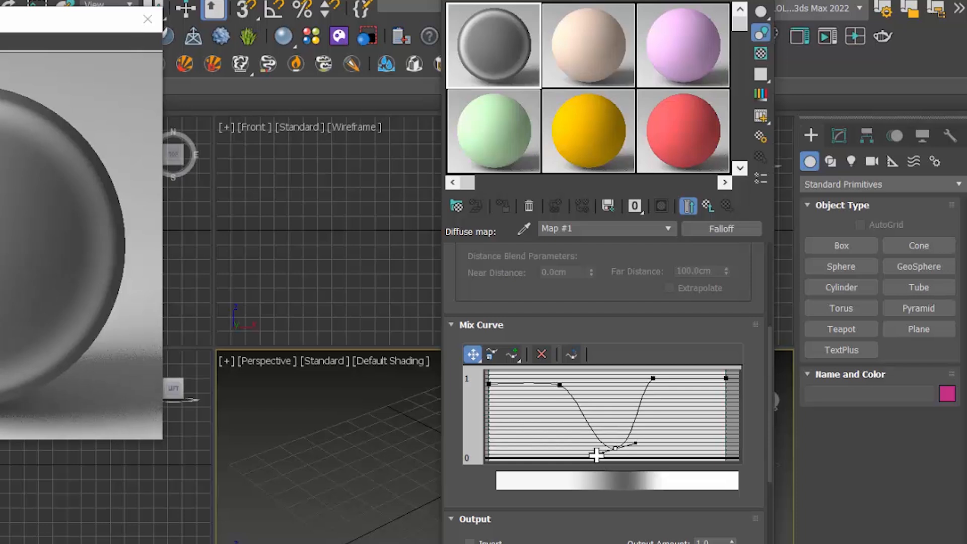
pyautogui.moveTo(596, 456); pyautogui.dragTo(595, 452)
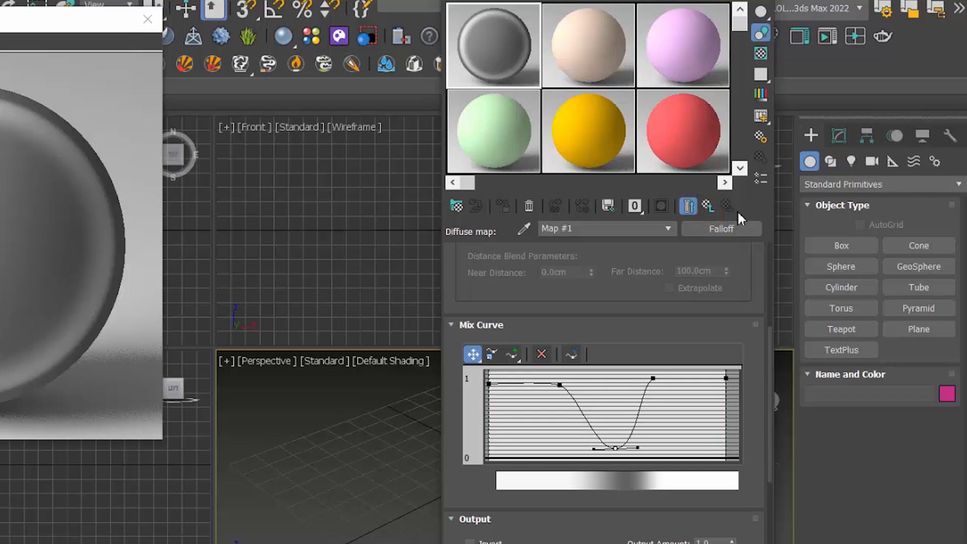
# Step: Return to the parent V-Ray material, set its bump amount to 200, and assign a Mix map to the bump slot
pyautogui.click(707, 207)
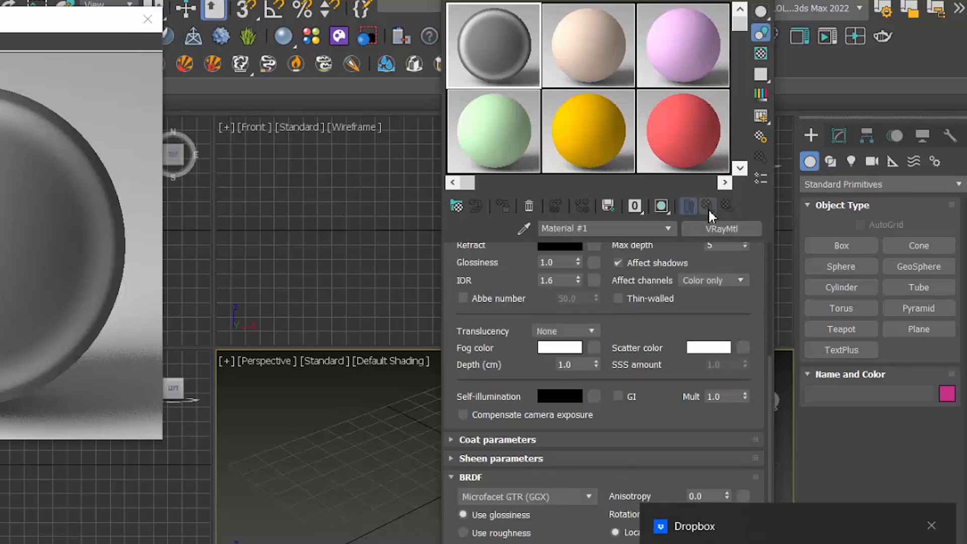
pyautogui.moveTo(770, 403); pyautogui.dragTo(776, 543)
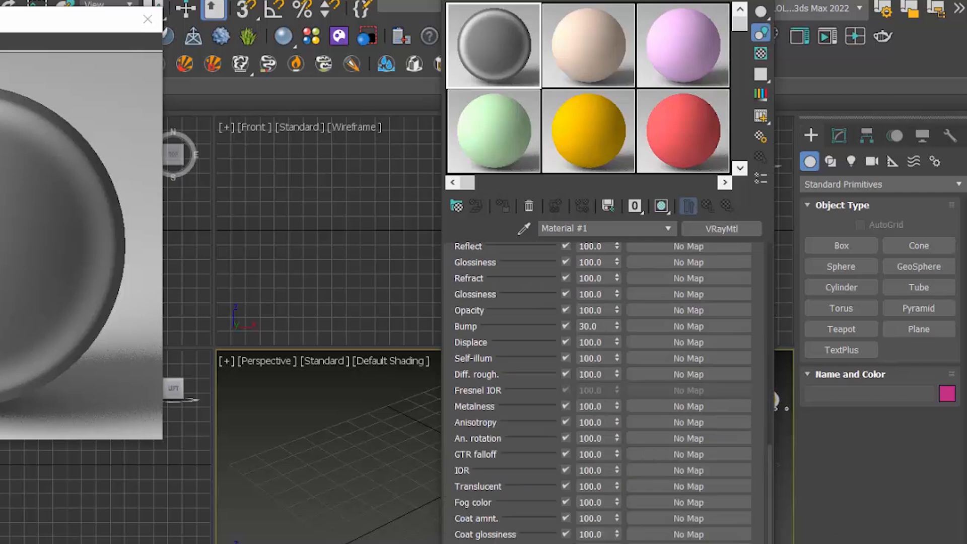
pyautogui.click(612, 327)
pyautogui.click(673, 326)
pyautogui.scroll(-7, 305, 347)
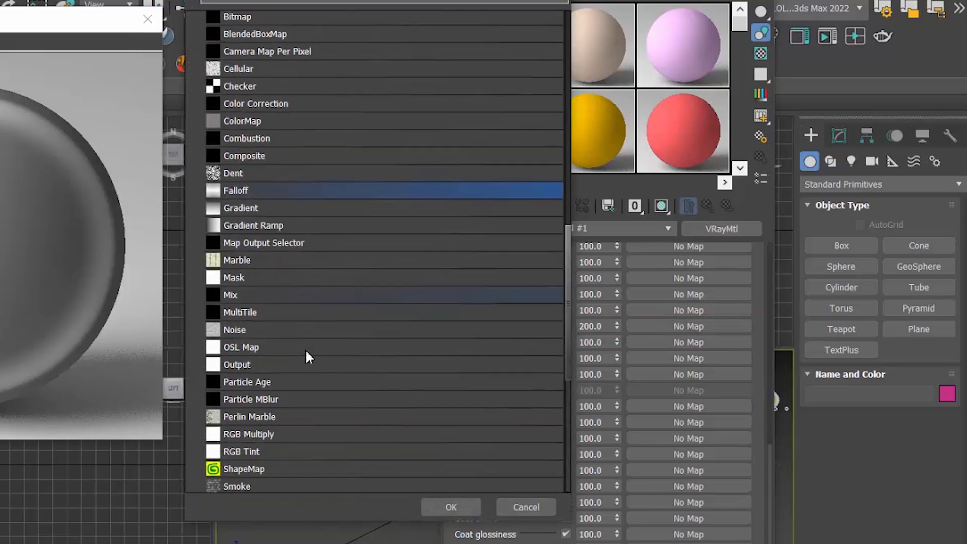
pyautogui.scroll(-2, 305, 349)
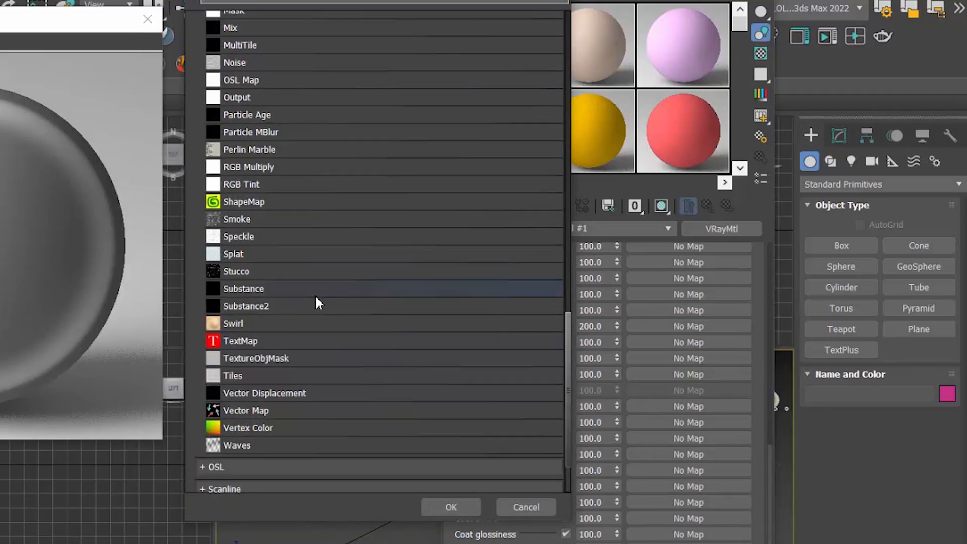
pyautogui.scroll(4, 313, 295)
pyautogui.scroll(4, 314, 298)
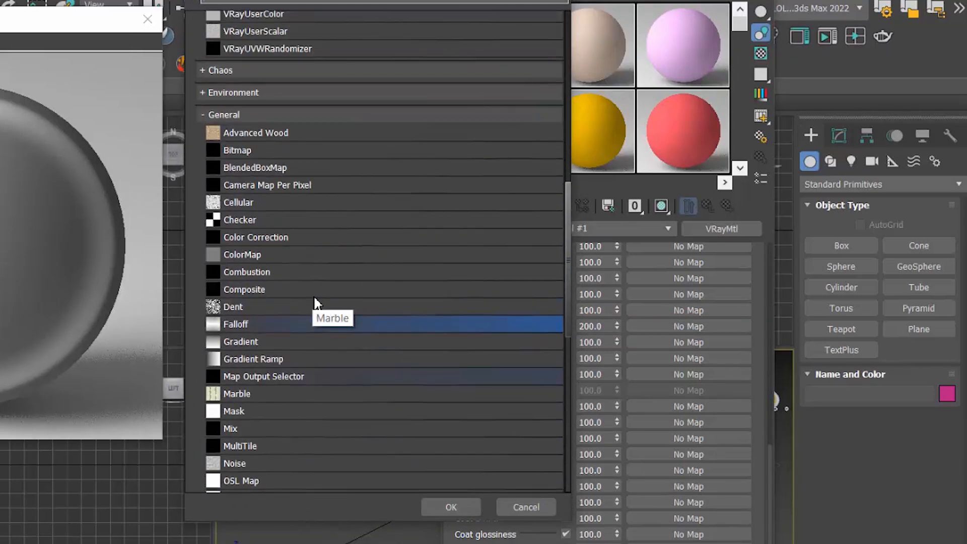
pyautogui.click(348, 430)
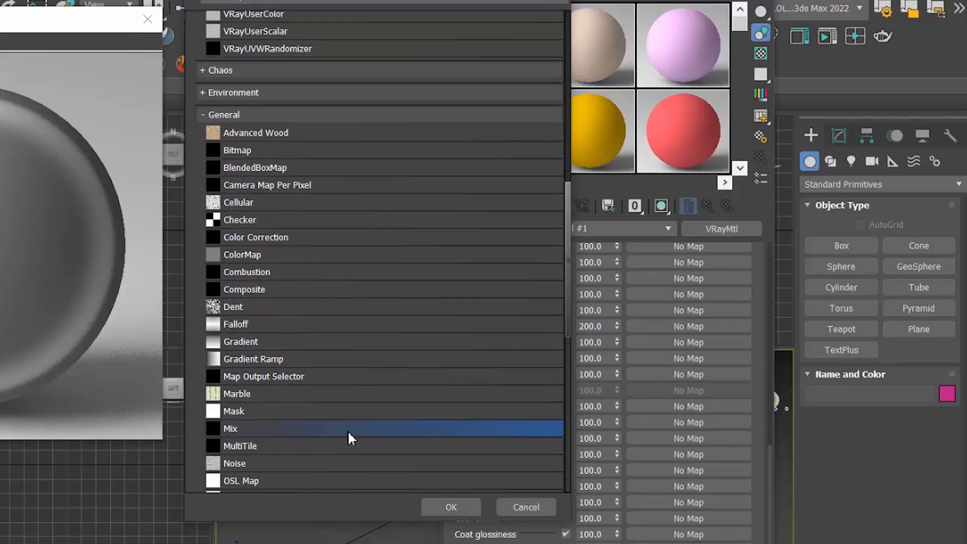
pyautogui.doubleClick(376, 431)
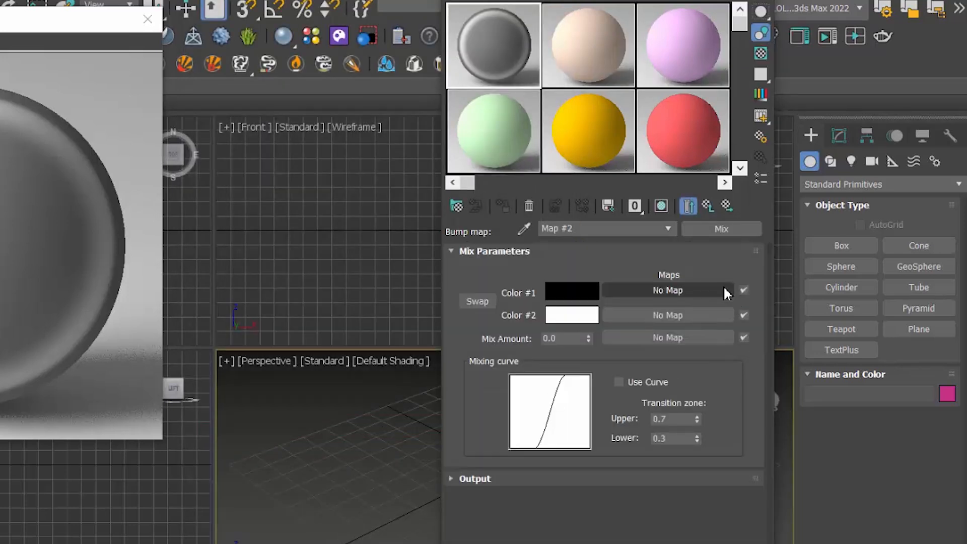
# Step: Assign a Bitmap to the Mix map's Color #1 and browse to the D:\materials\fabric texture folder
pyautogui.click(724, 289)
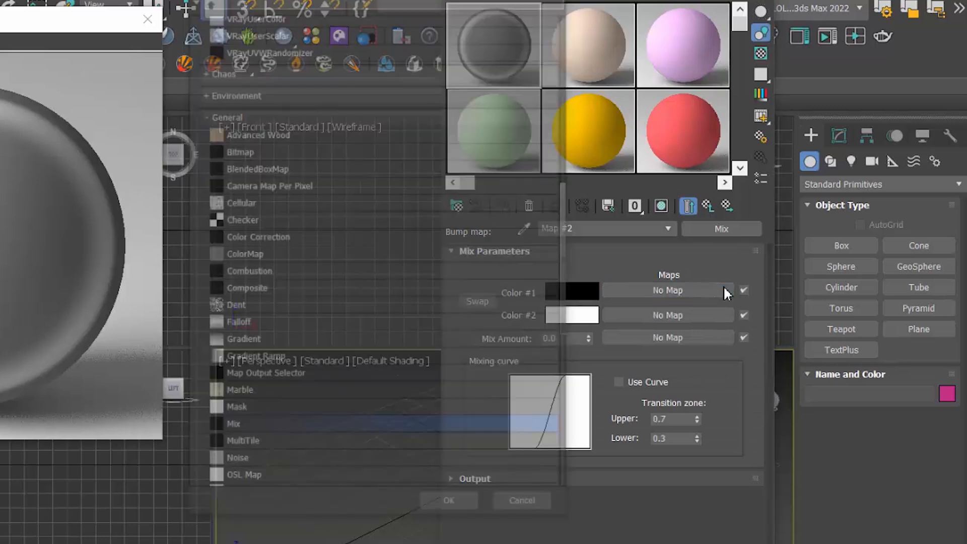
pyautogui.click(325, 157)
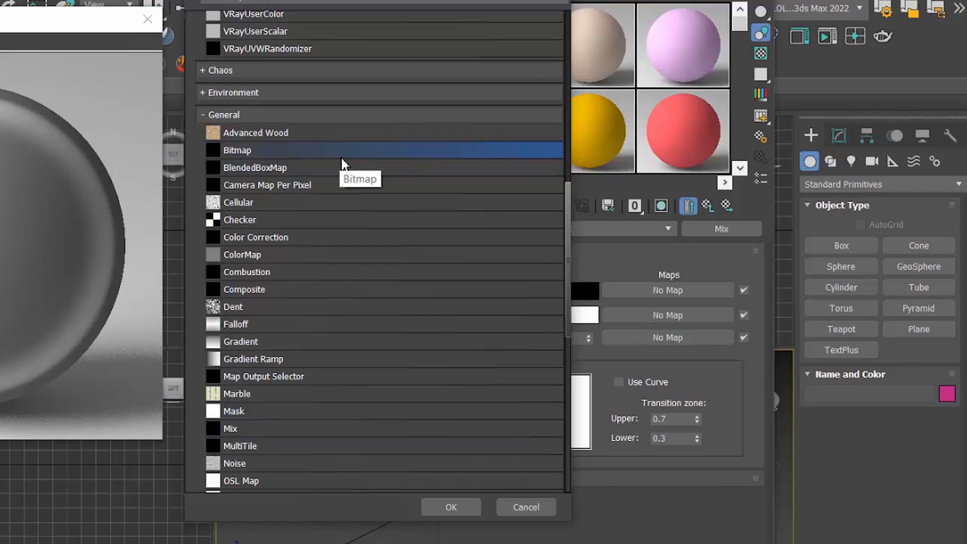
pyautogui.doubleClick(340, 156)
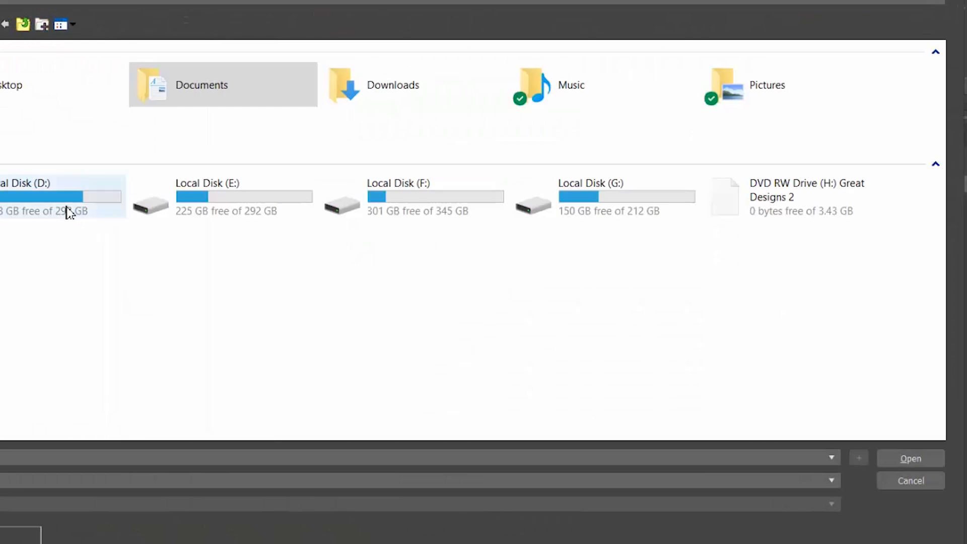
pyautogui.click(68, 211)
pyautogui.doubleClick(68, 211)
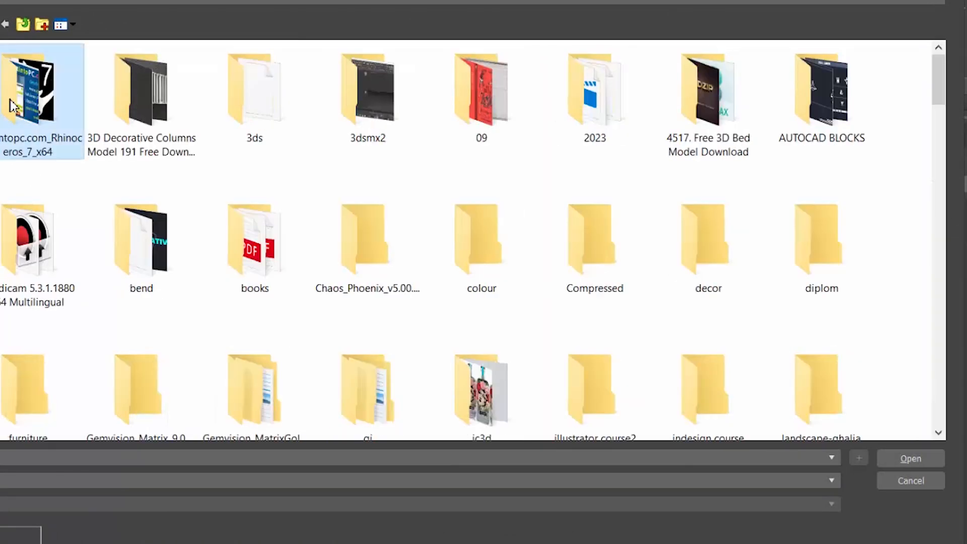
pyautogui.write('mat')
pyautogui.doubleClick(162, 102)
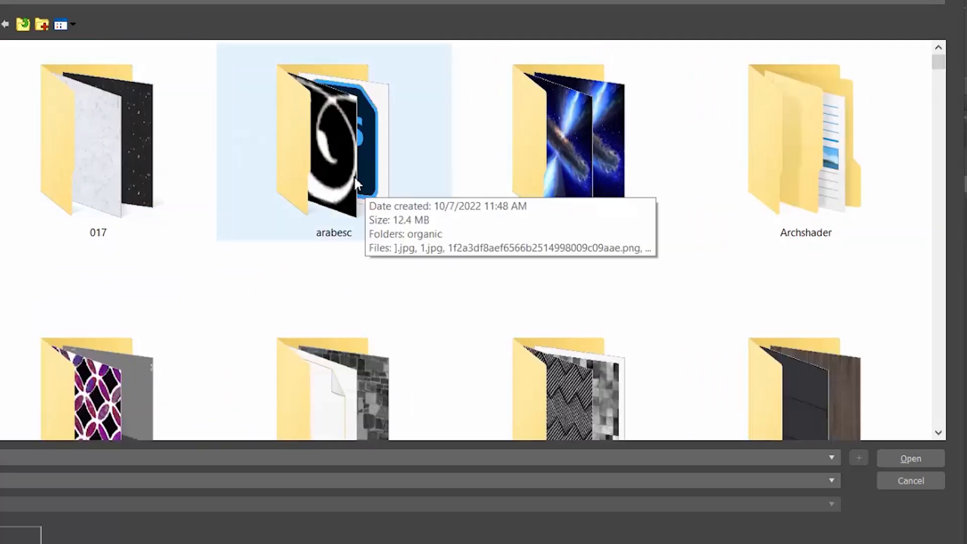
pyautogui.click(357, 184)
pyautogui.press('f')
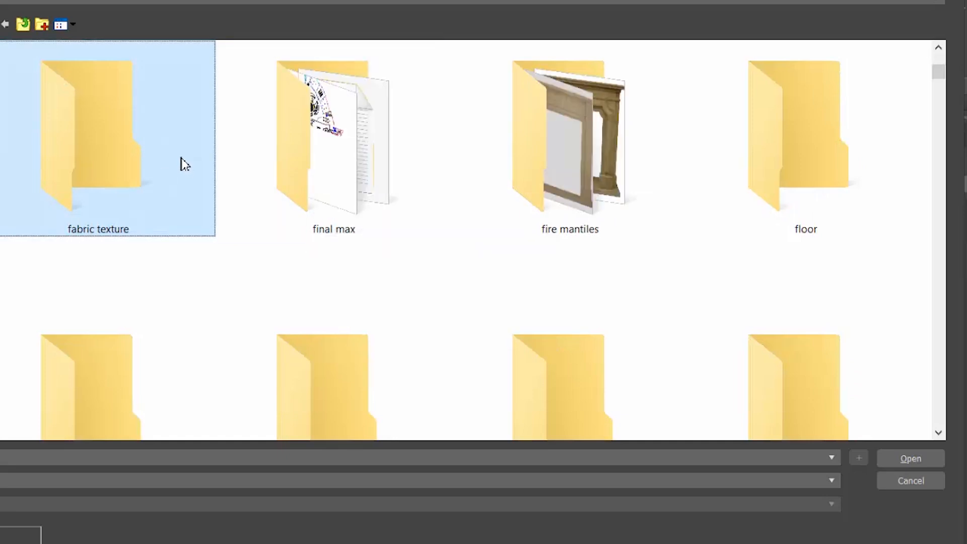
pyautogui.doubleClick(185, 164)
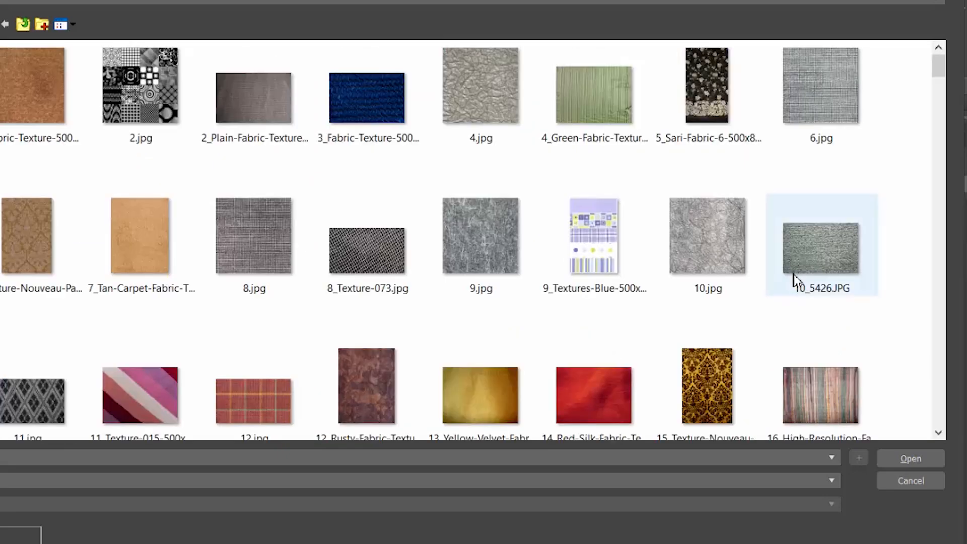
# Step: Load the grey woven fabric image 6.jpg as the Color #1 bitmap
pyautogui.click(858, 121)
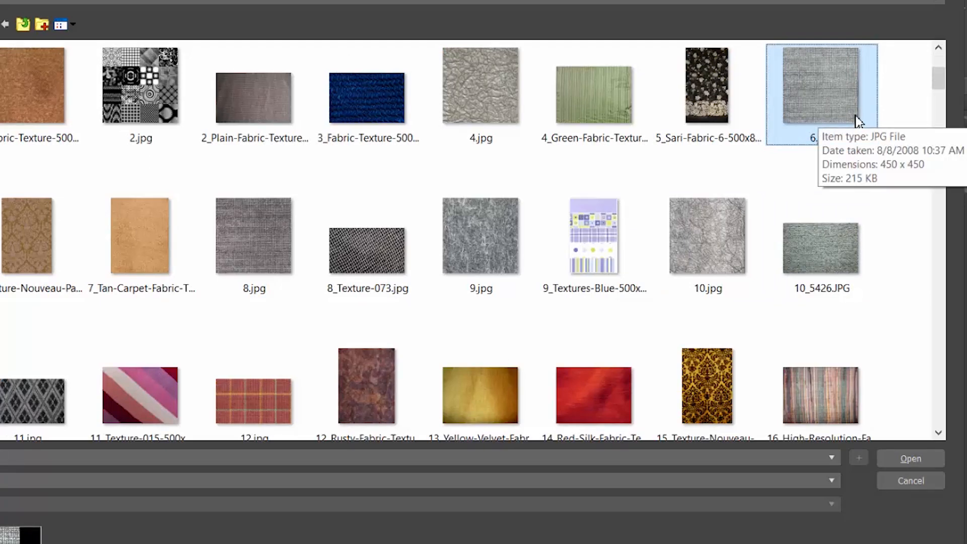
pyautogui.scroll(-3, 859, 122)
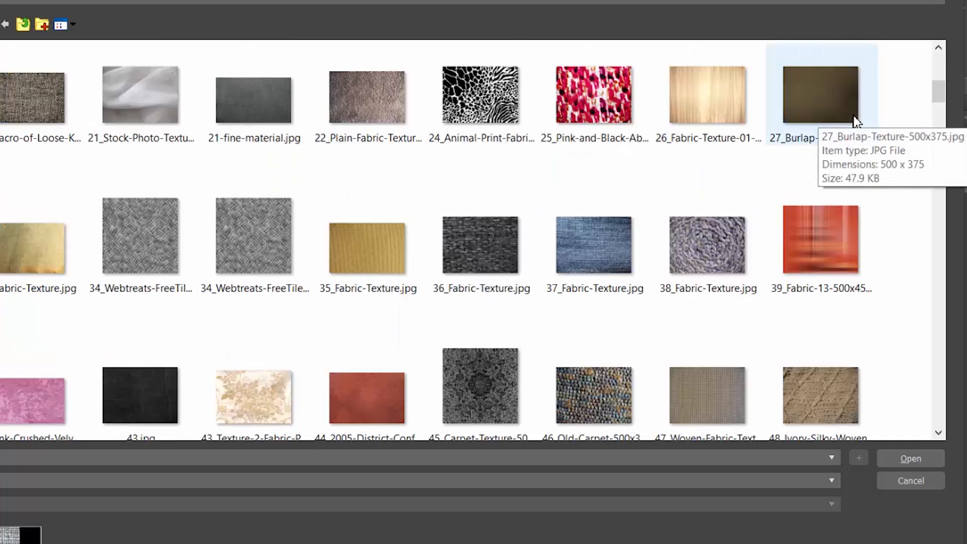
pyautogui.scroll(3, 854, 121)
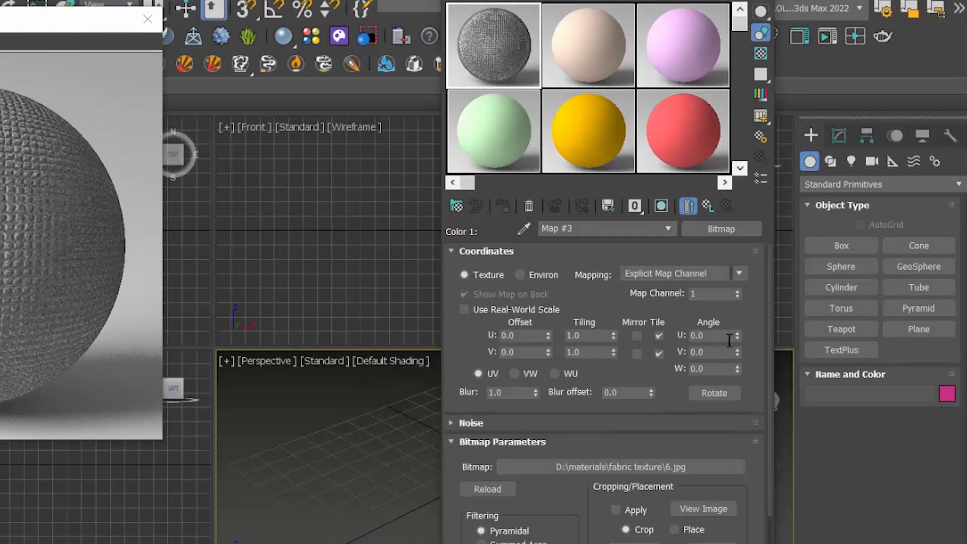
# Step: Set the 6.jpg bitmap's U and V tiling to 5 and return to the Mix map
pyautogui.click(593, 338)
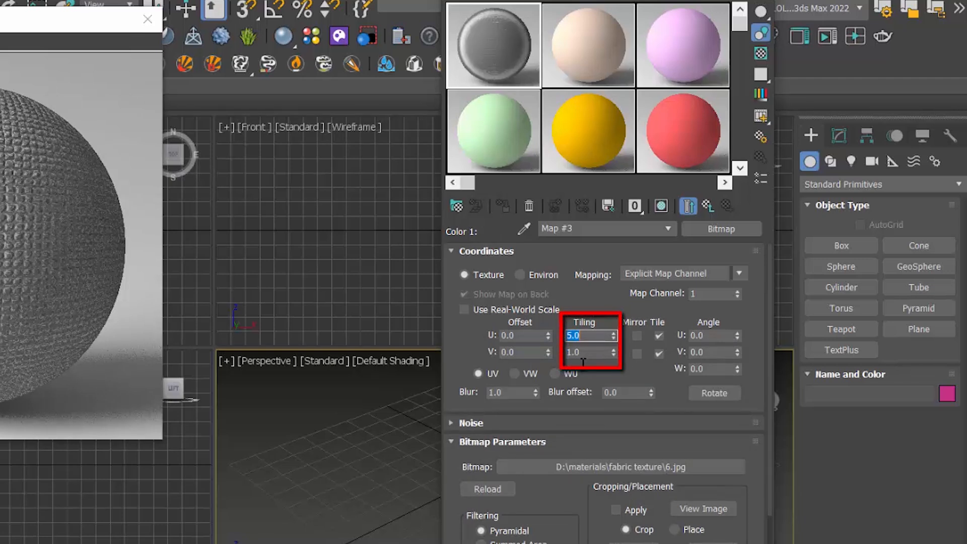
pyautogui.click(586, 353)
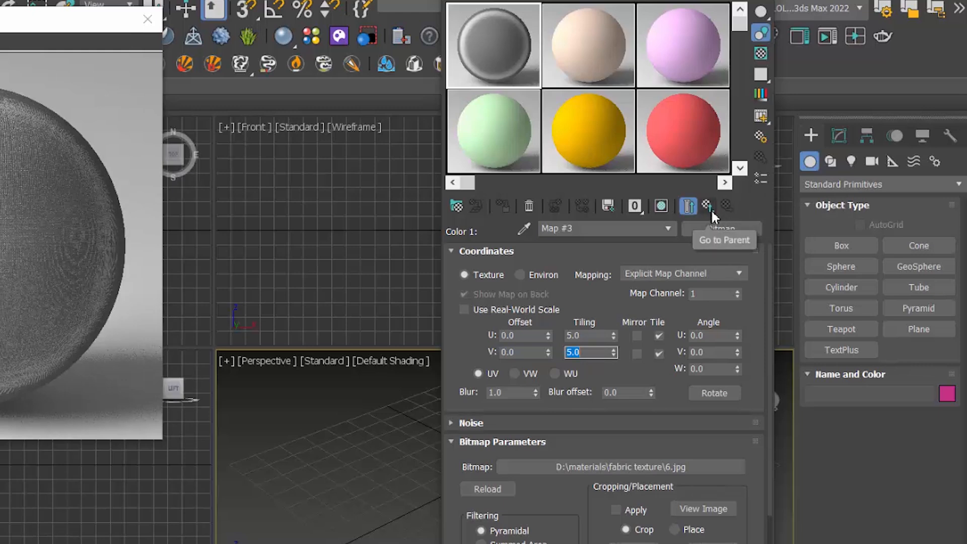
pyautogui.click(711, 212)
# Step: Assign a Bitmap to the Mix map's Color #2, using the grey wrinkled fabric image starting with 10764 from a subfolder of D:\materials
pyautogui.click(668, 315)
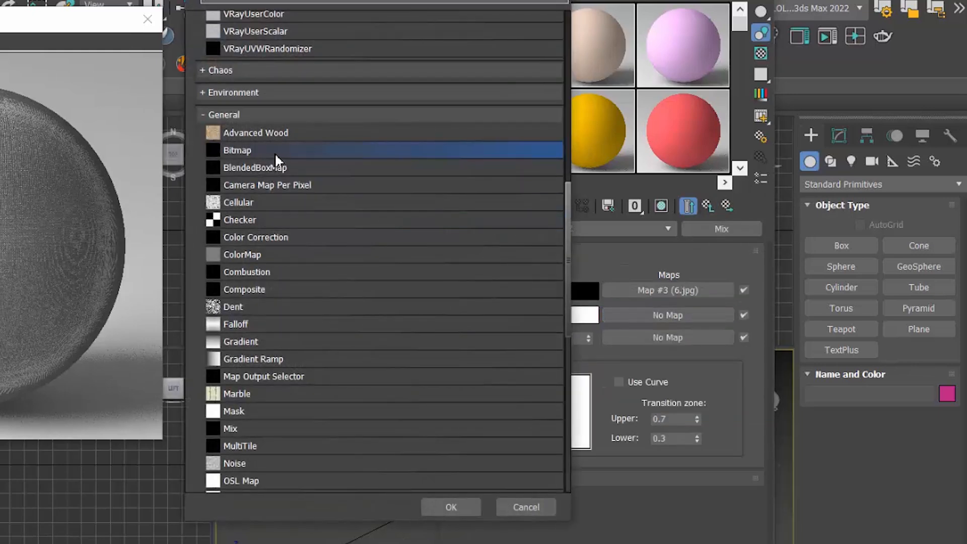
pyautogui.doubleClick(275, 151)
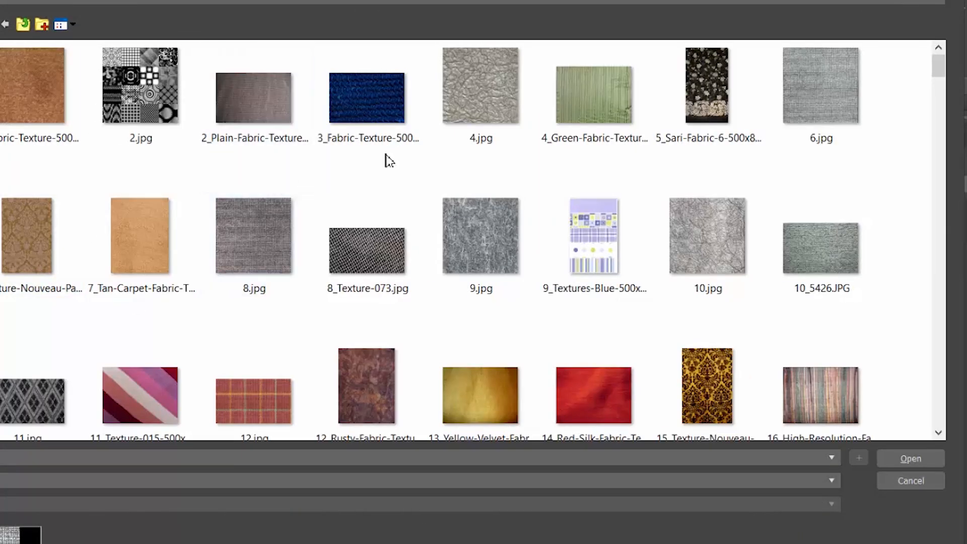
pyautogui.click(23, 25)
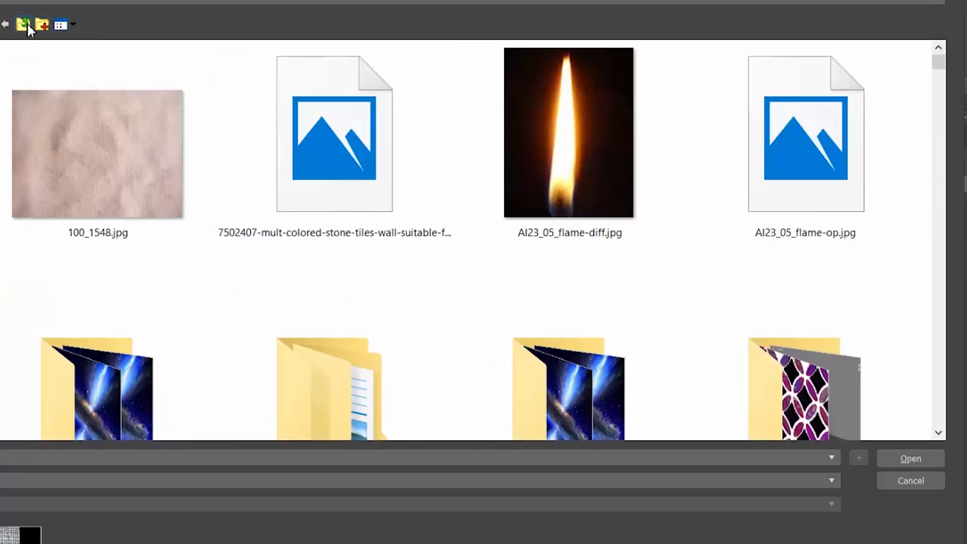
pyautogui.scroll(-15, 434, 292)
pyautogui.scroll(-15, 437, 276)
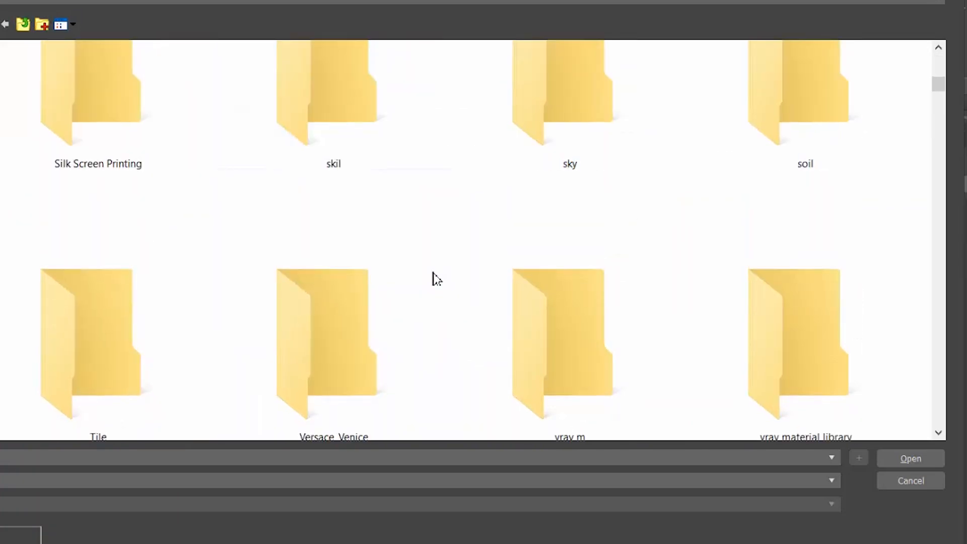
pyautogui.moveTo(939, 98); pyautogui.dragTo(905, 117)
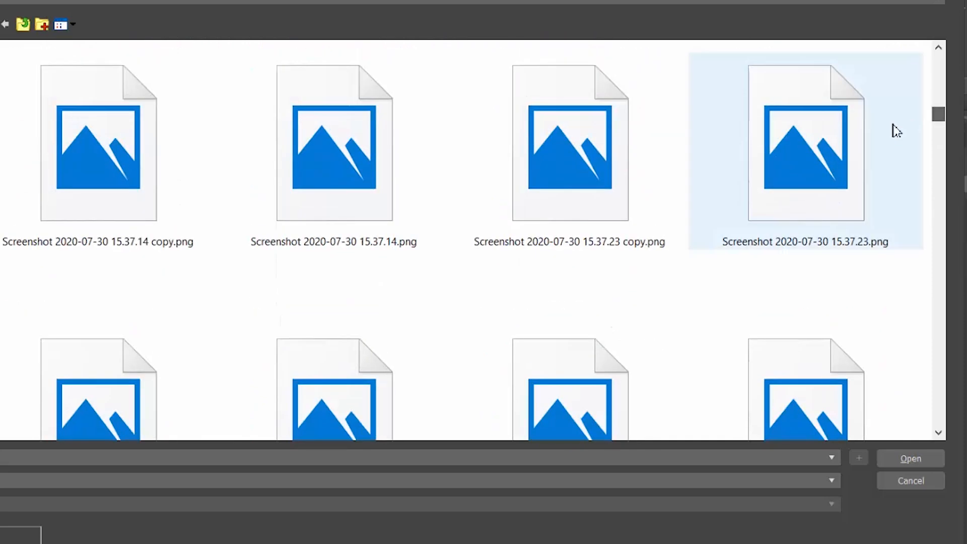
pyautogui.scroll(3, 812, 162)
pyautogui.scroll(10, 789, 183)
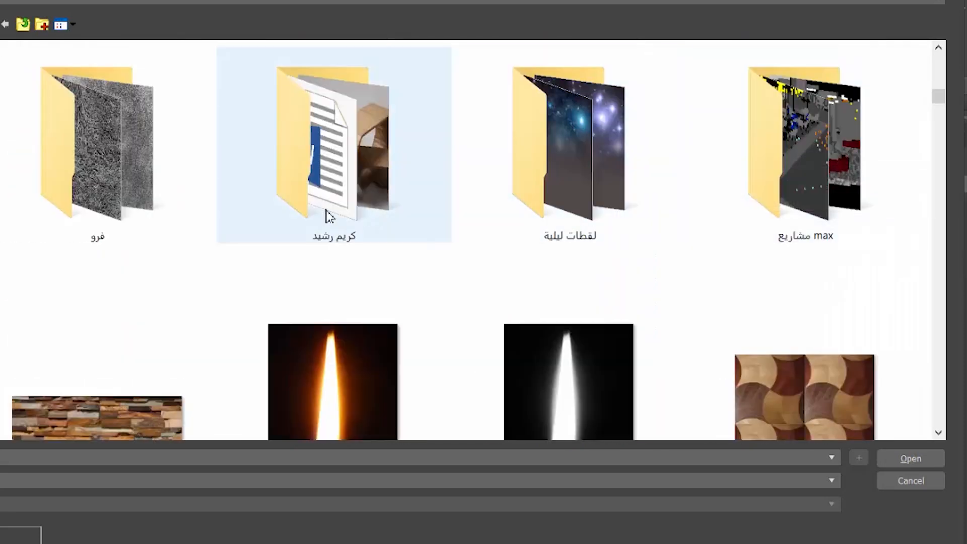
pyautogui.doubleClick(3, 192)
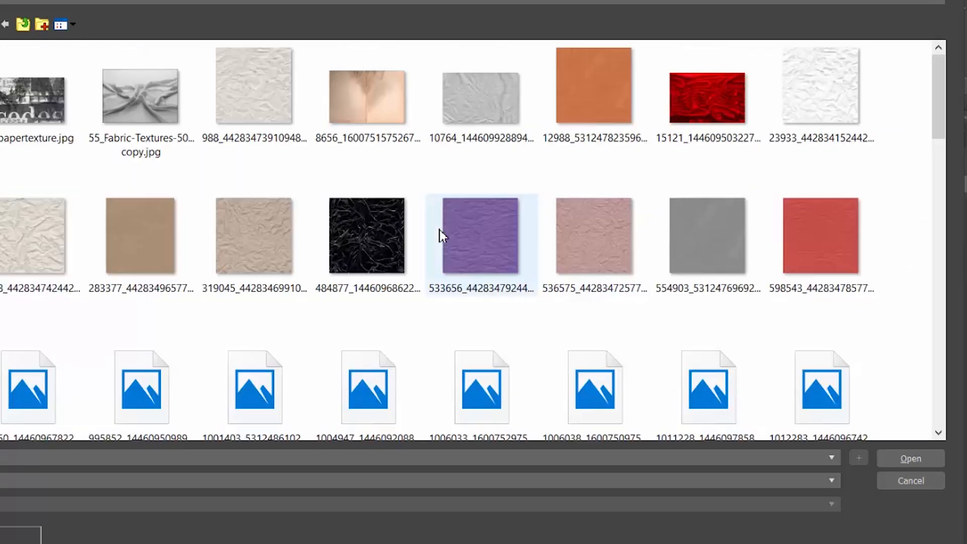
pyautogui.doubleClick(503, 111)
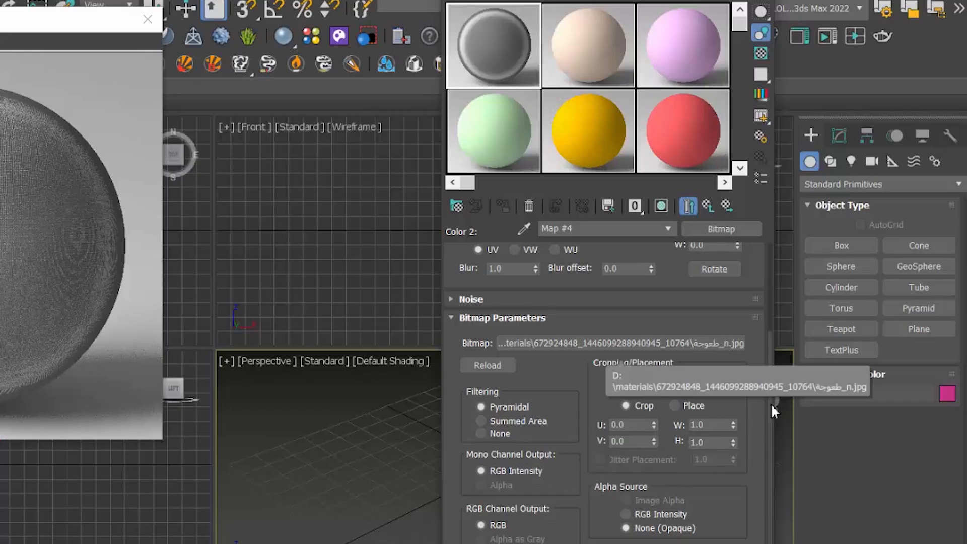
# Step: Set the wrinkled fabric bitmap's U and V tiling to 3
pyautogui.moveTo(771, 410); pyautogui.dragTo(767, 306)
pyautogui.doubleClick(590, 335)
pyautogui.write('3')
pyautogui.press('Return')
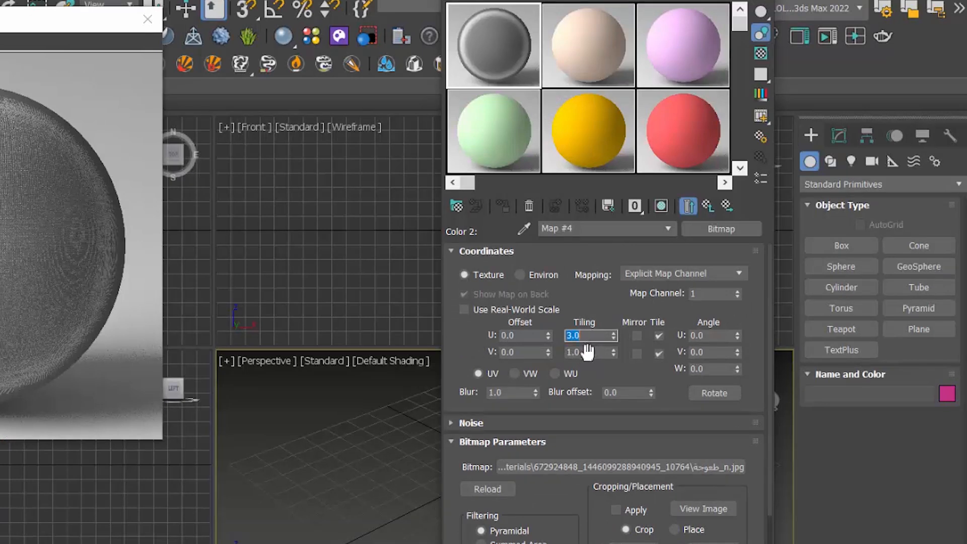
pyautogui.doubleClick(588, 351)
# Step: Return to the Mix map and open its mix amount for editing
pyautogui.click(706, 206)
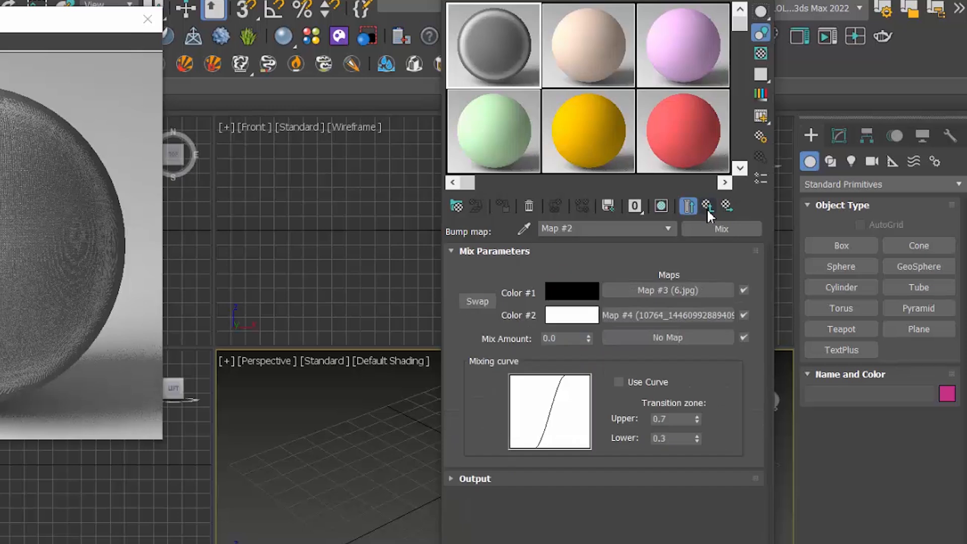
pyautogui.doubleClick(570, 338)
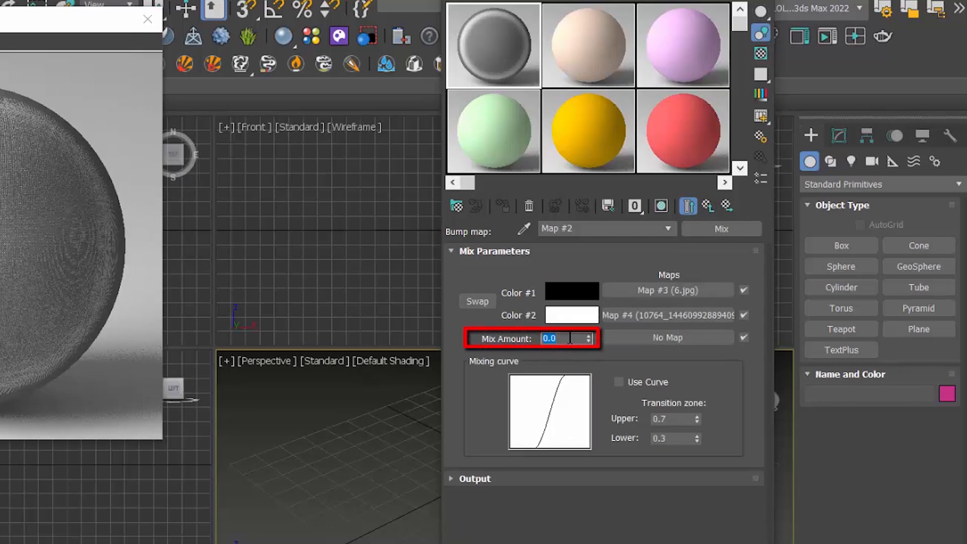